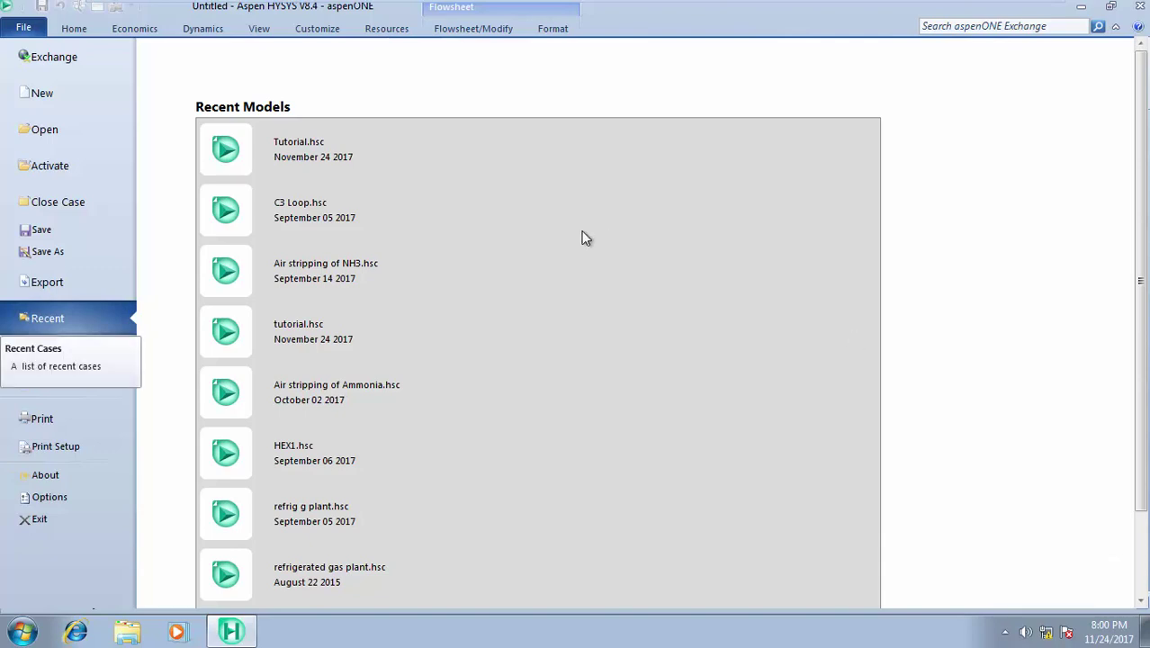
Load Tutorial.hsc from Recent Models as a new copy of the case.
{"action": "left_click", "coordinate": [347, 156]}
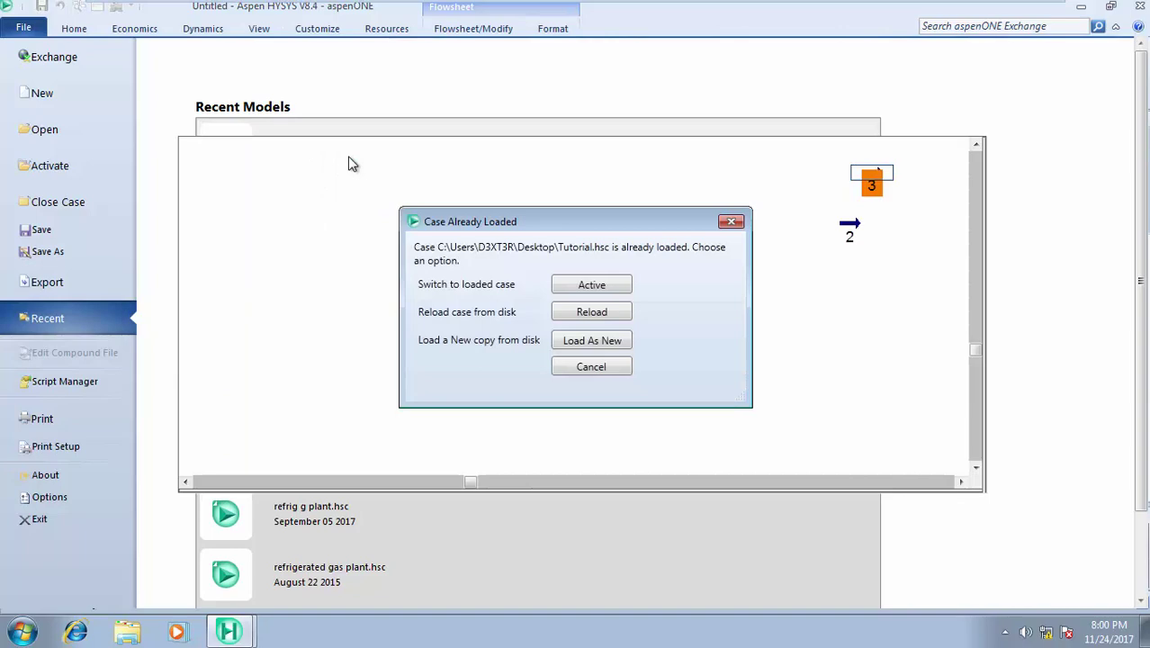
{"action": "left_click", "coordinate": [617, 350]}
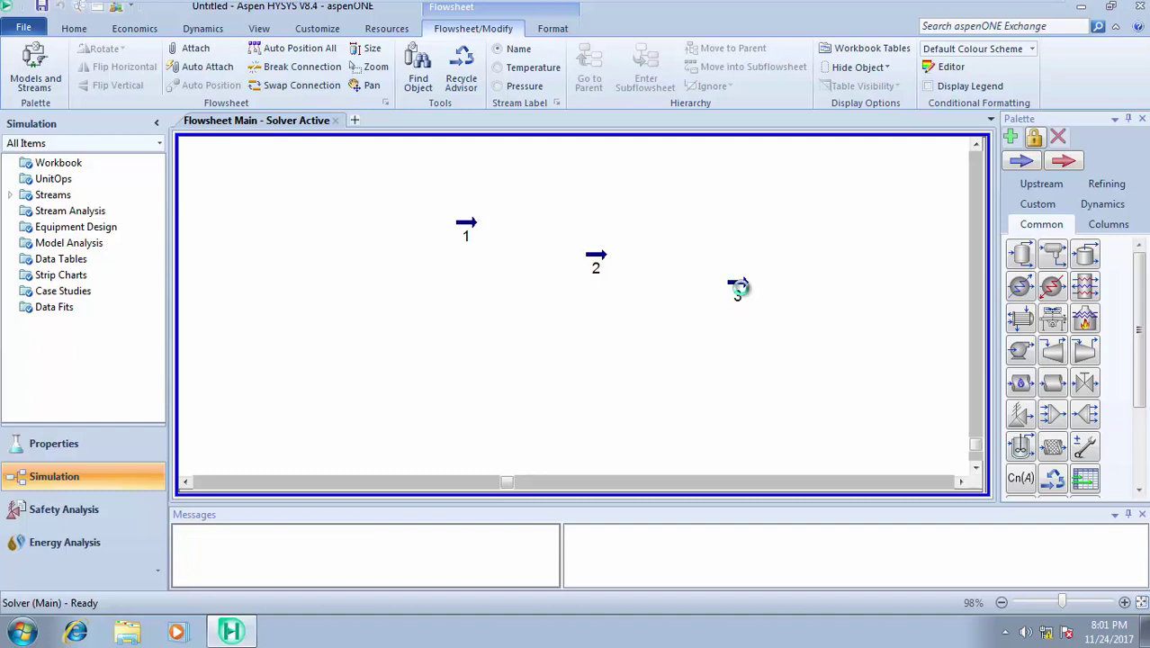
Check the worksheet conditions of streams 2 and 3.
{"action": "double_click", "coordinate": [595, 258]}
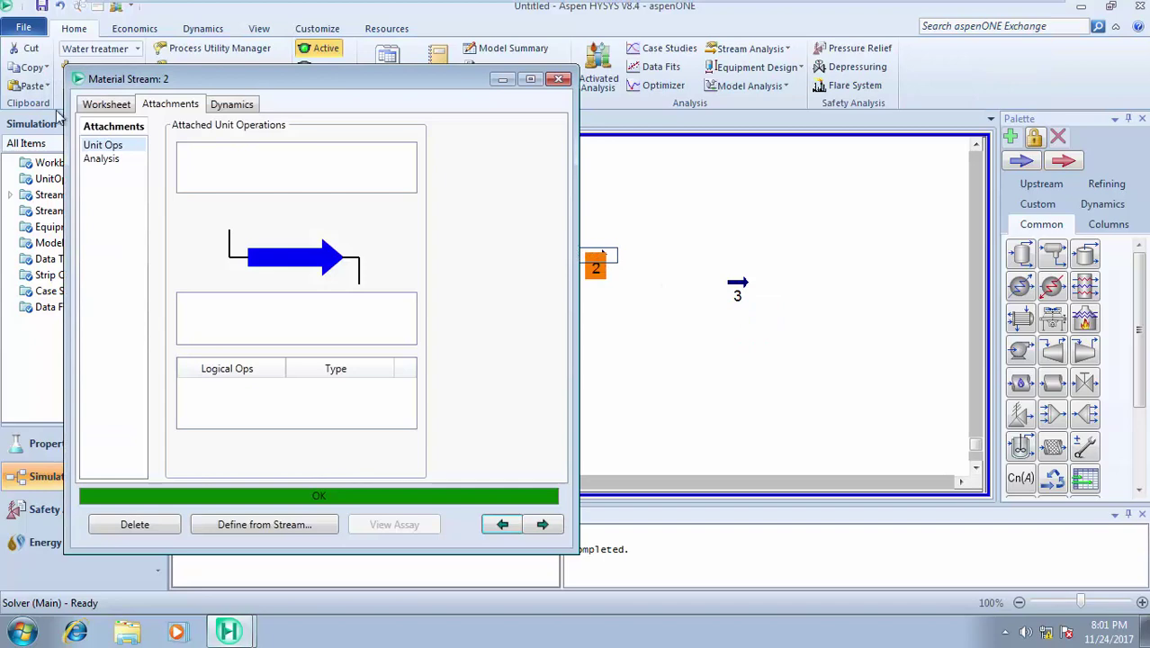
{"action": "left_click", "coordinate": [96, 107]}
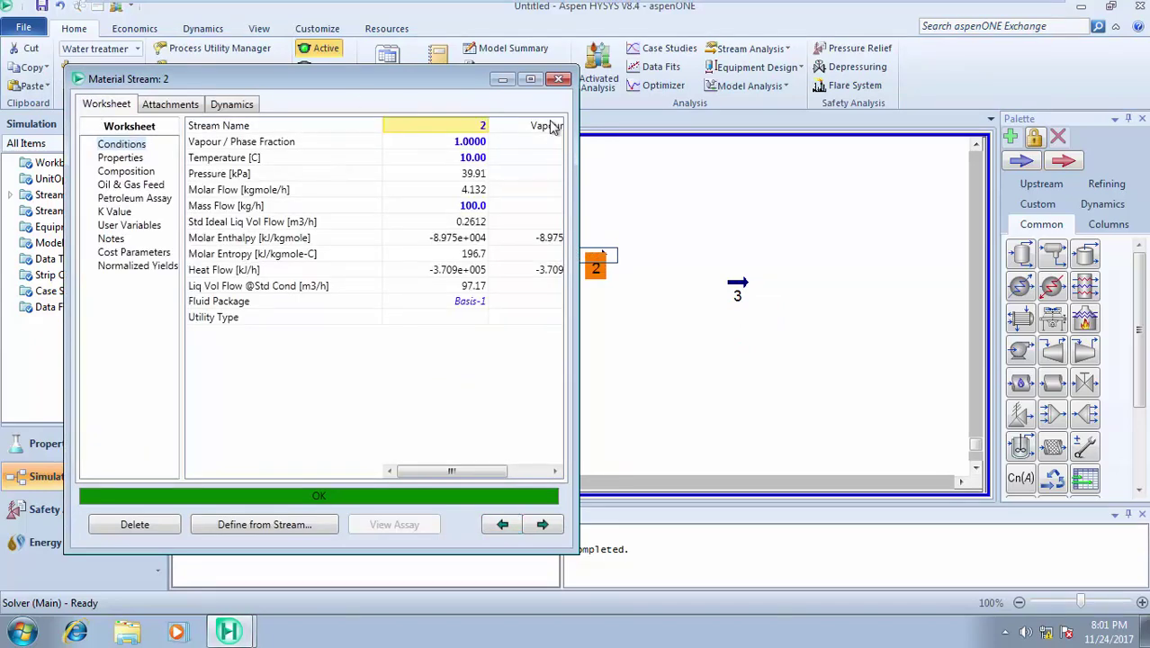
{"action": "left_click", "coordinate": [557, 79]}
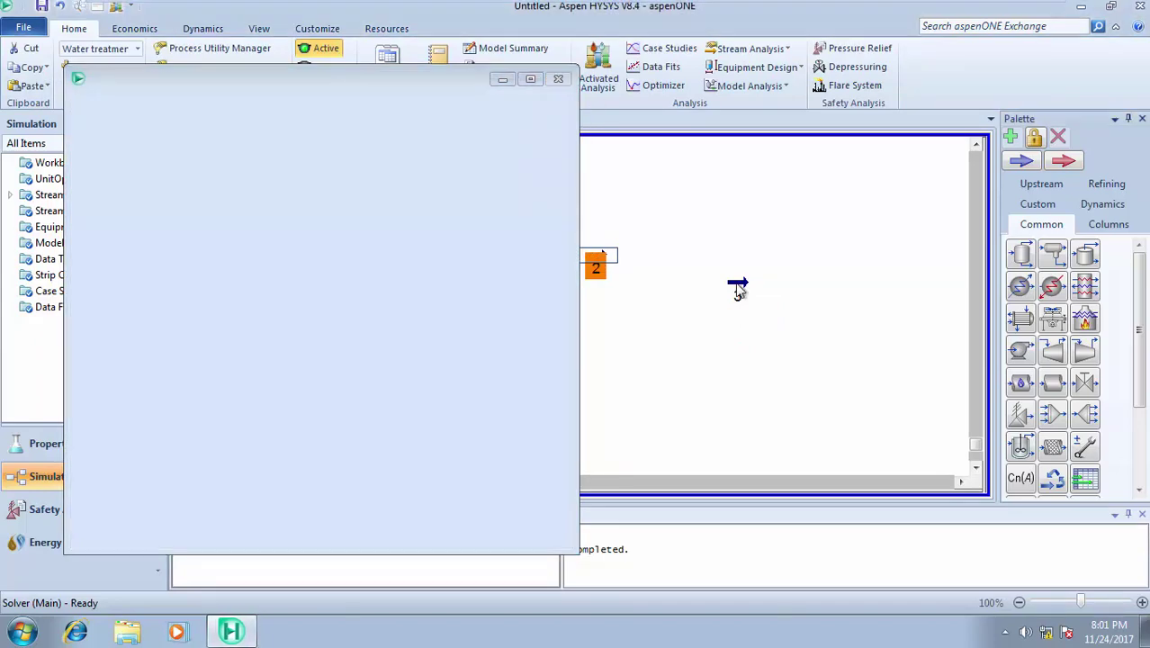
{"action": "double_click", "coordinate": [736, 288]}
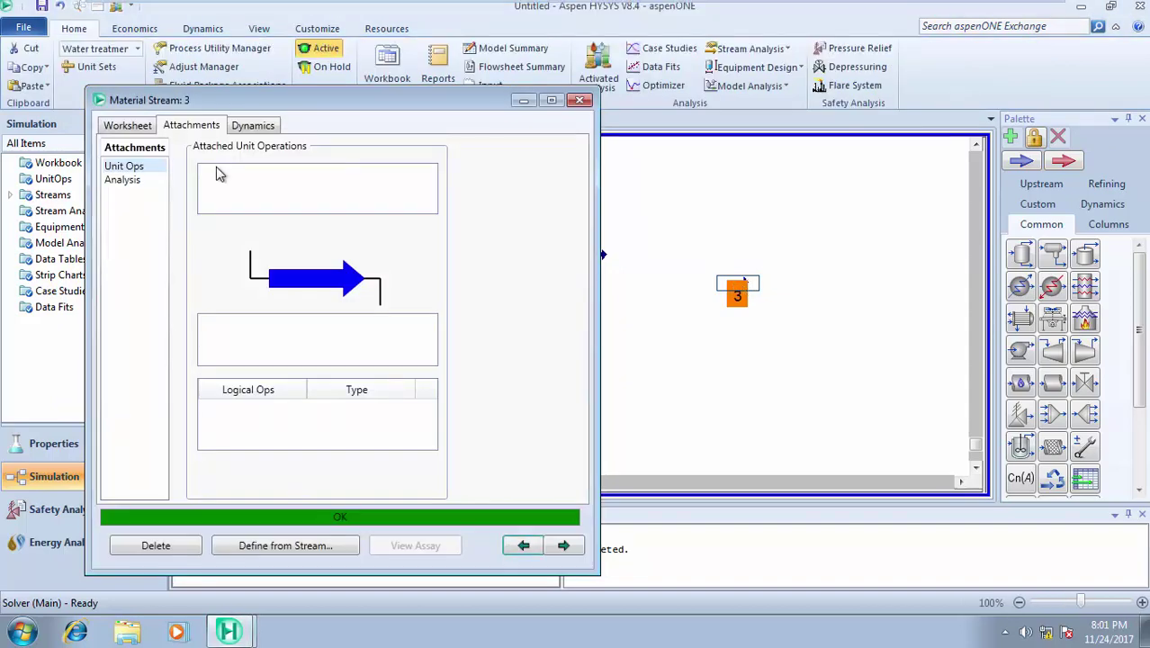
{"action": "left_click", "coordinate": [123, 128]}
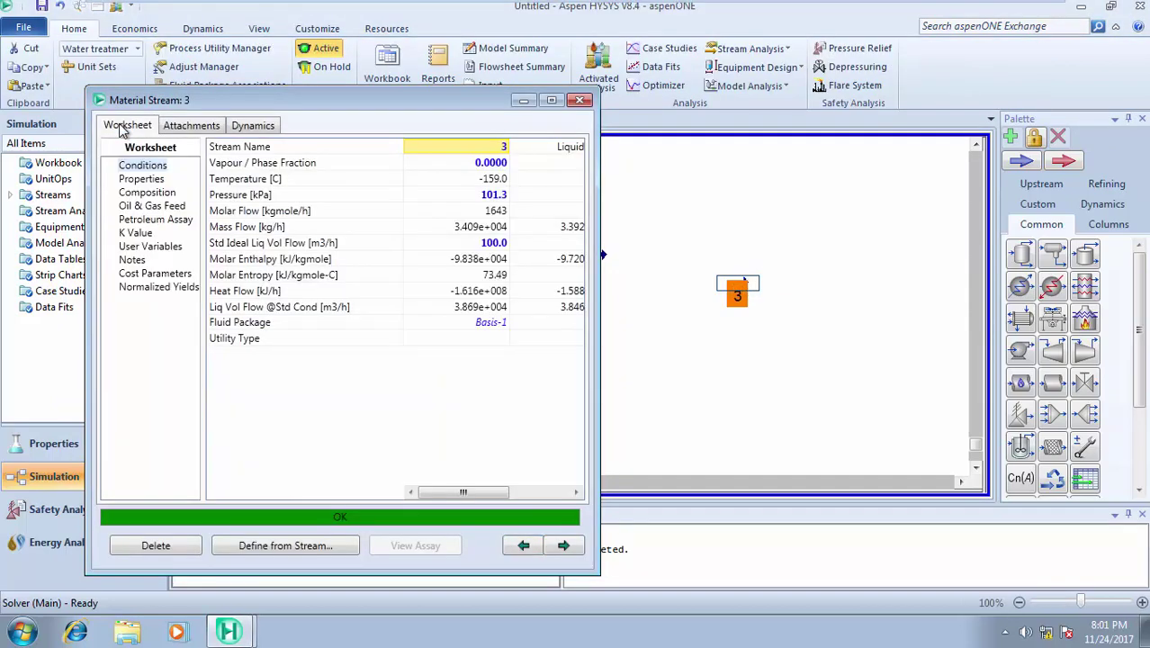
{"action": "left_click", "coordinate": [579, 100]}
Move streams 2, 1 and 3 to new flowsheet positions, then recheck stream 3's properties.
{"action": "left_click_drag", "start_coordinate": [596, 259], "coordinate": [595, 199]}
{"action": "left_click_drag", "start_coordinate": [474, 234], "coordinate": [540, 175]}
{"action": "left_click_drag", "start_coordinate": [737, 297], "coordinate": [385, 308]}
{"action": "double_click", "coordinate": [385, 307]}
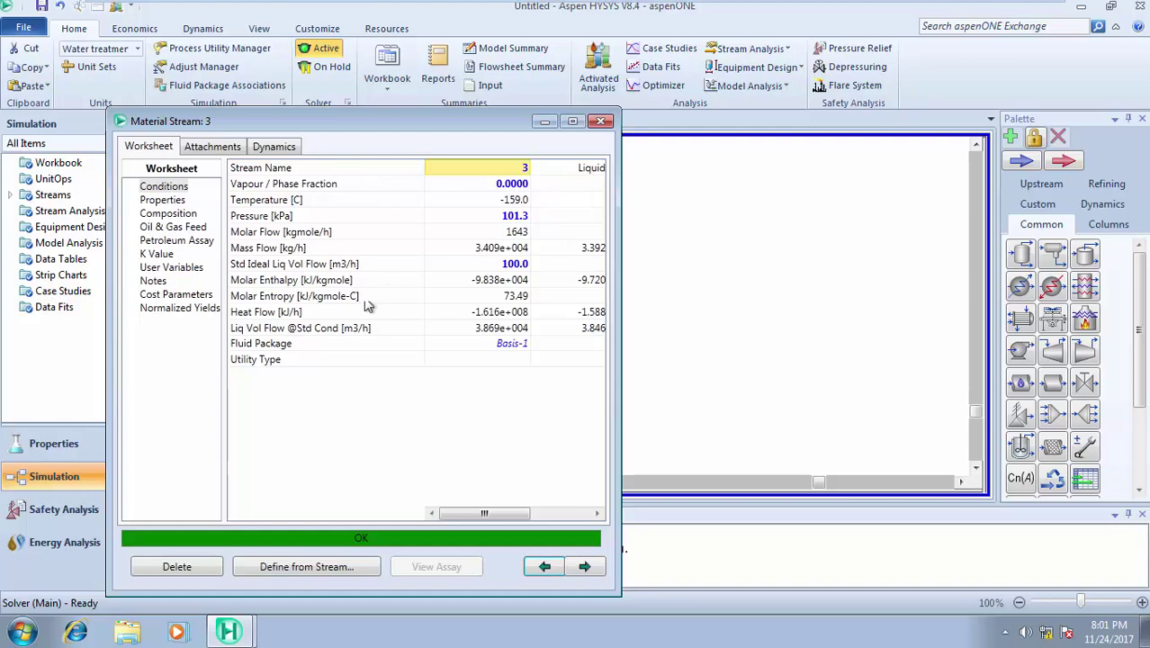
{"action": "left_click", "coordinate": [604, 121]}
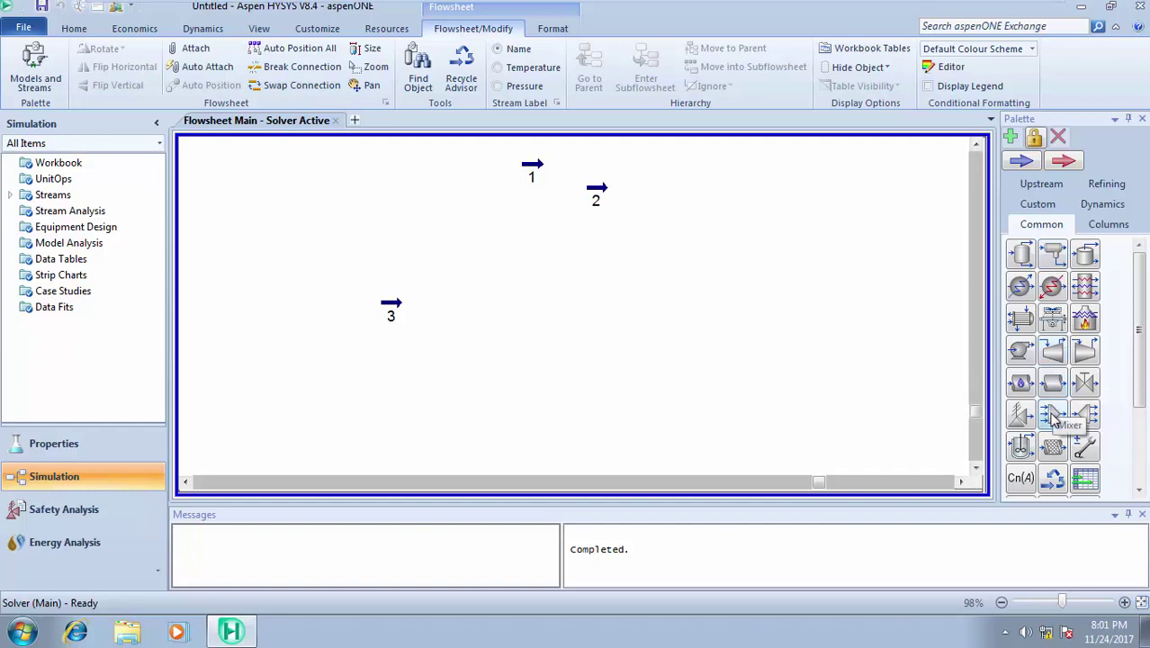
Place a new pump, P-100, just right of stream 3.
{"action": "left_click", "coordinate": [1020, 351]}
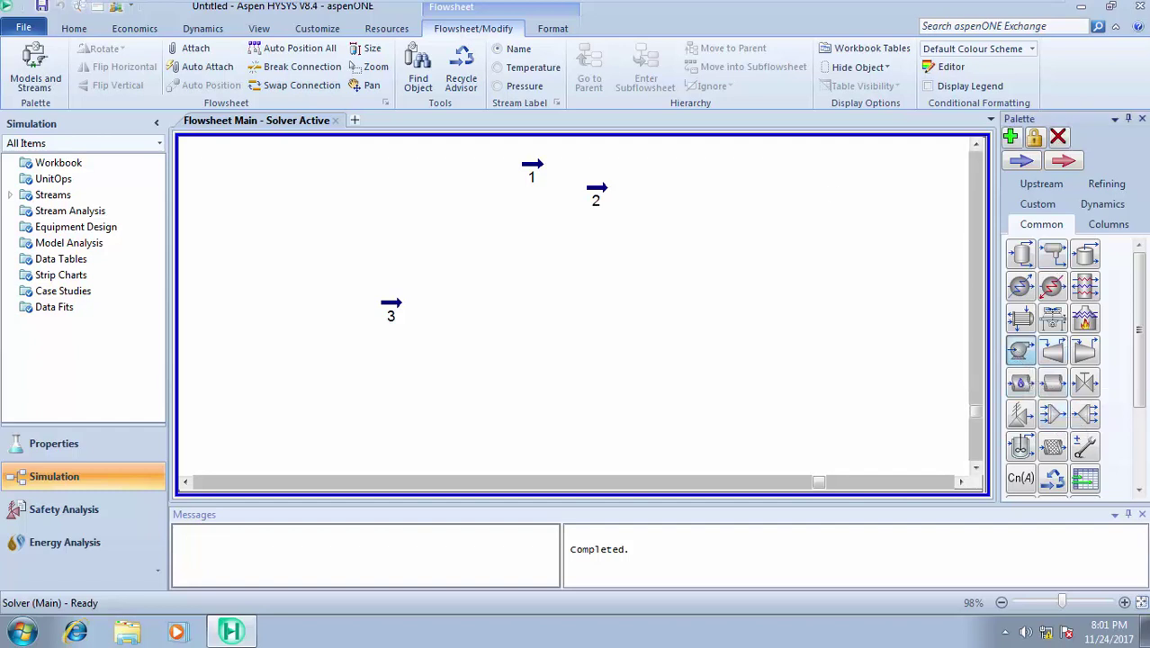
{"action": "left_click", "coordinate": [441, 313]}
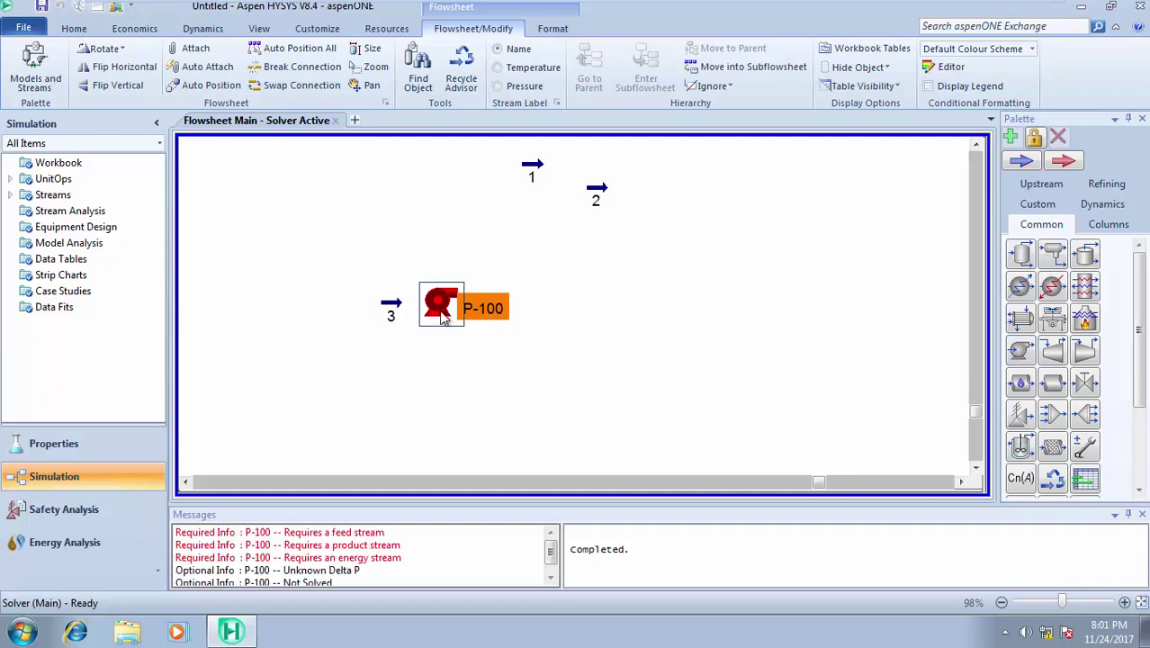
{"action": "double_click", "coordinate": [441, 313]}
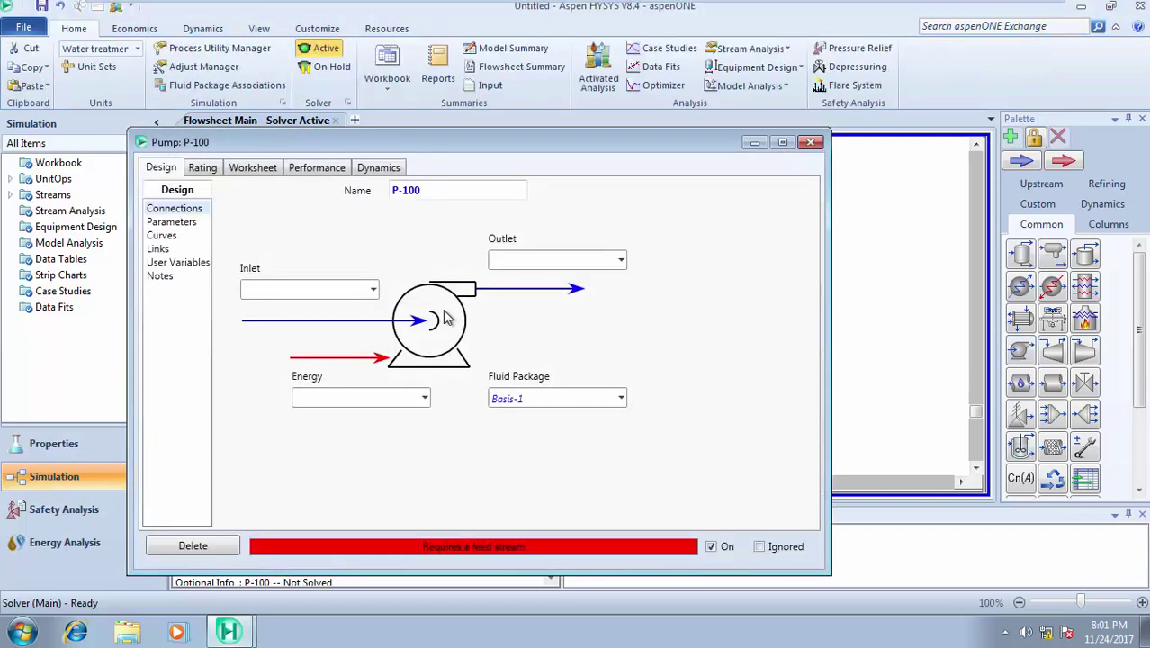
Connect P-100 with inlet stream 3, new outlet stream 4 and energy stream P HP.
{"action": "left_click", "coordinate": [373, 289]}
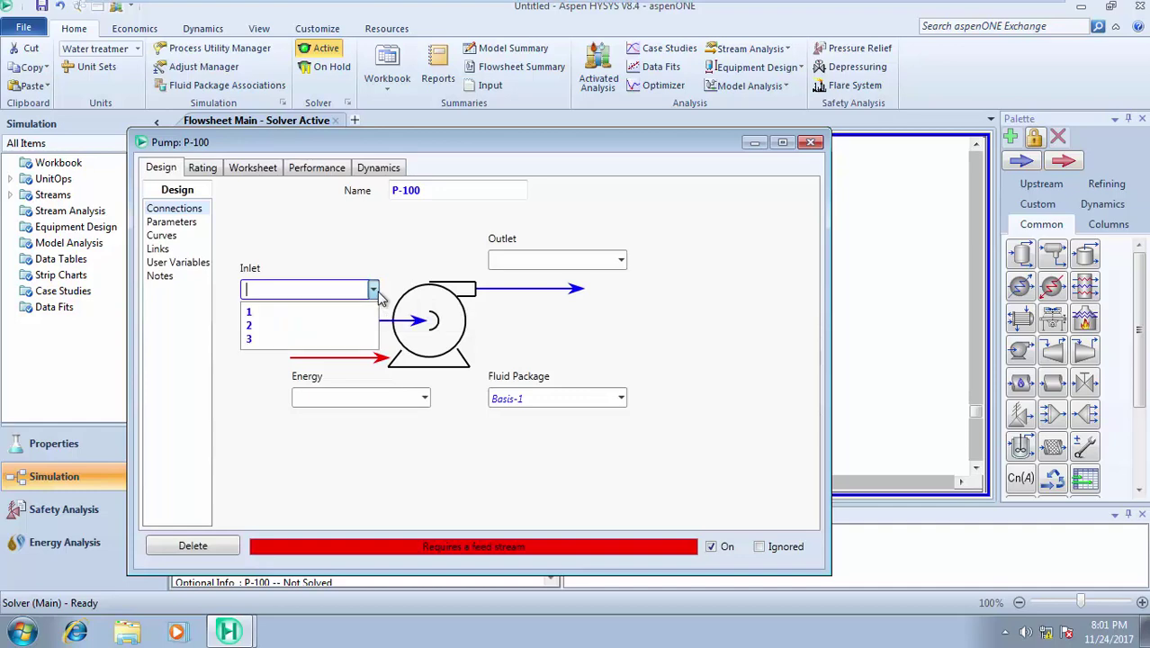
{"action": "left_click", "coordinate": [342, 341]}
{"action": "left_click", "coordinate": [521, 261]}
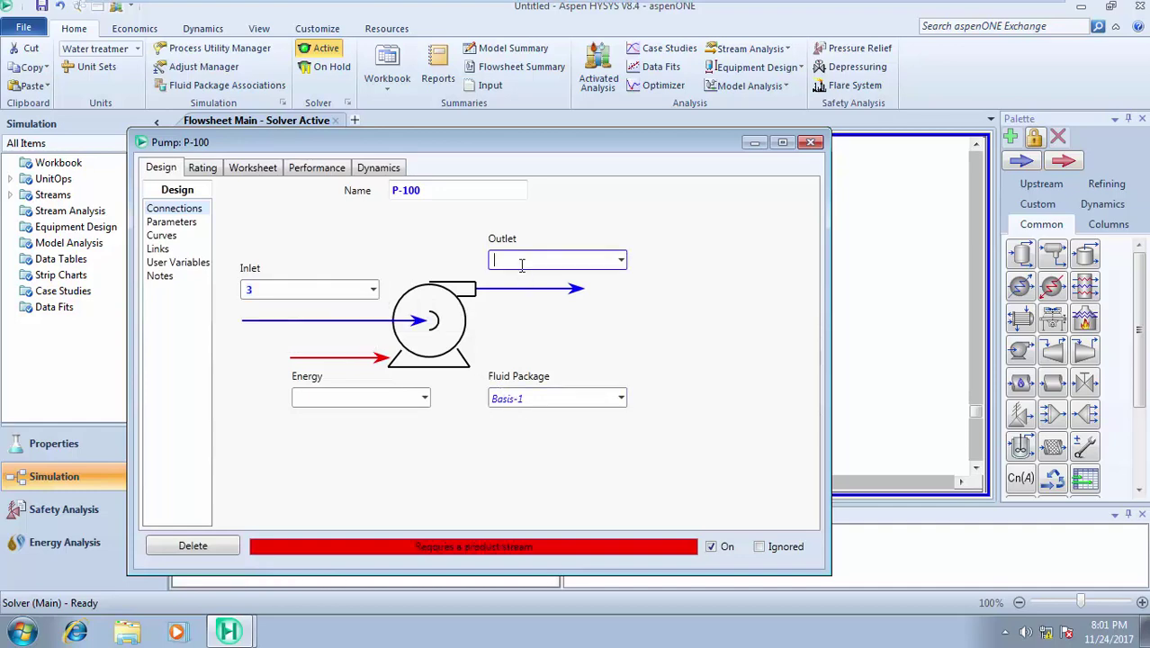
{"action": "type", "text": "4"}
{"action": "key", "text": "Return"}
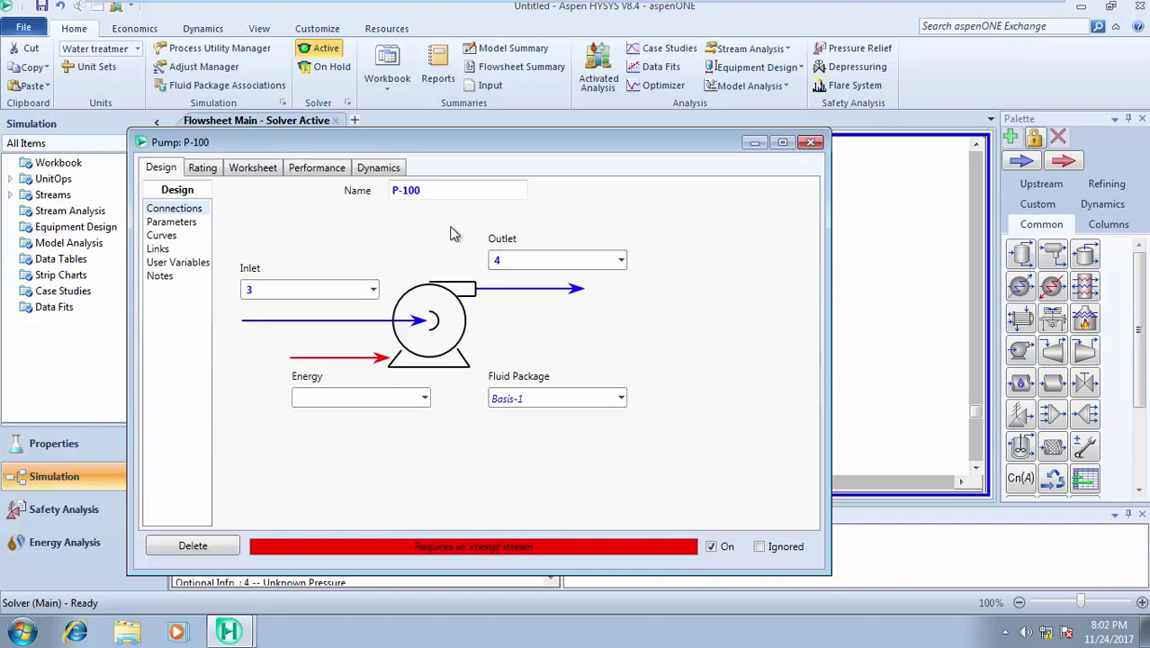
{"action": "left_click", "coordinate": [344, 400]}
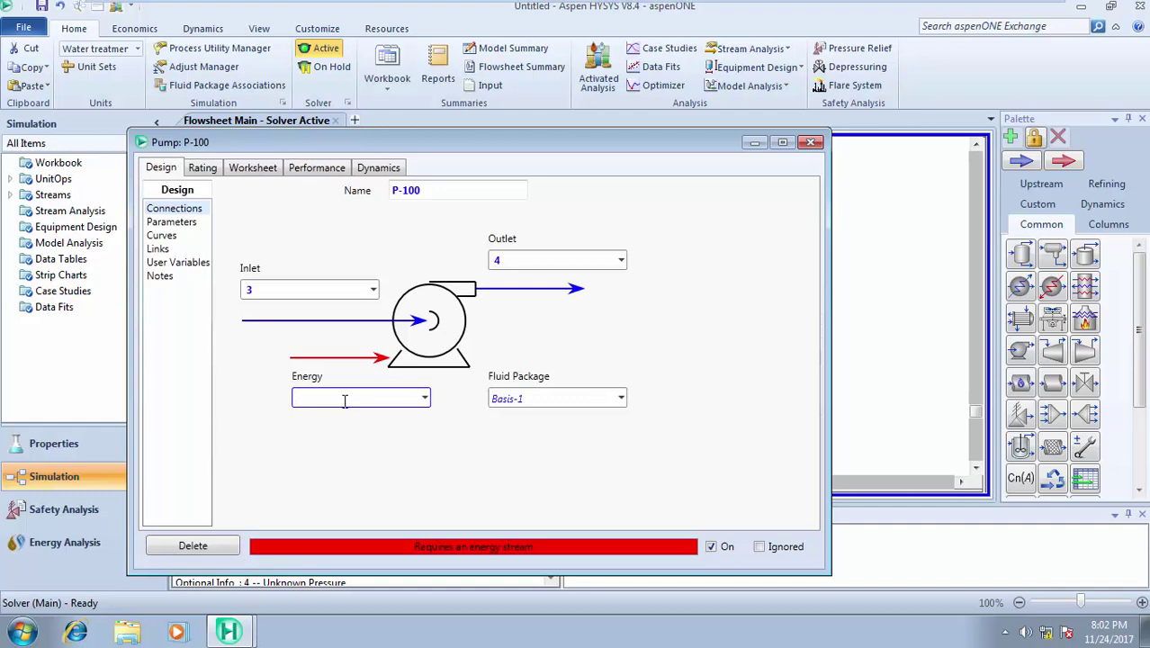
{"action": "type", "text": "P HP"}
{"action": "left_click", "coordinate": [363, 322]}
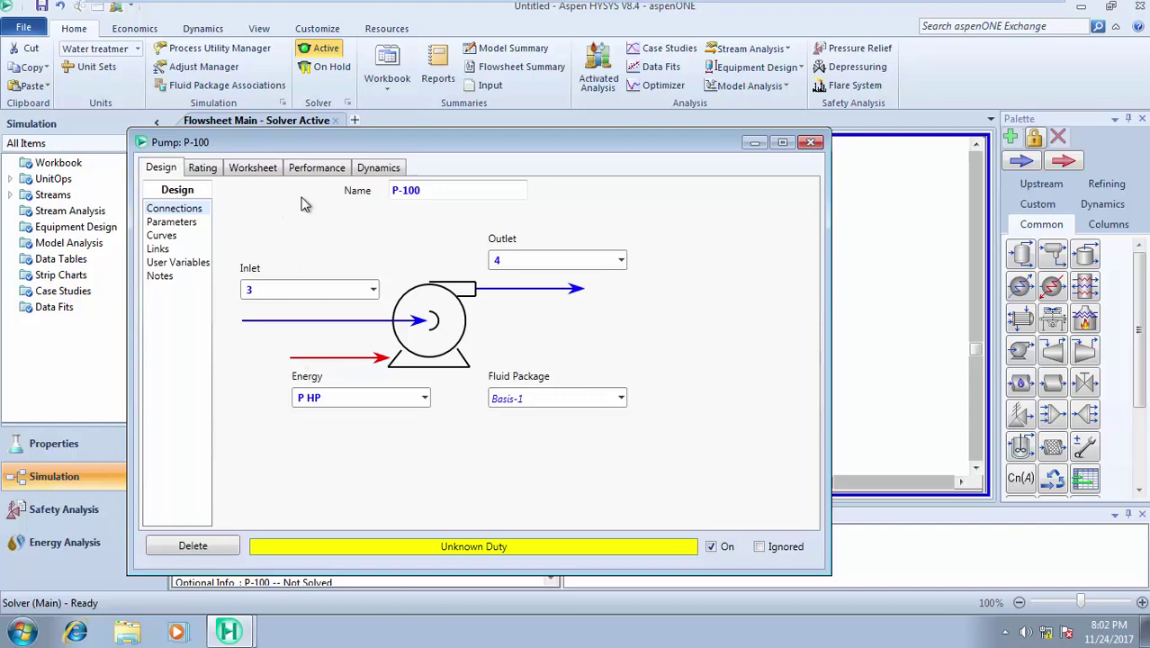
Set pump P-100's Delta P to 1 atm on the Parameters page.
{"action": "left_click", "coordinate": [261, 168]}
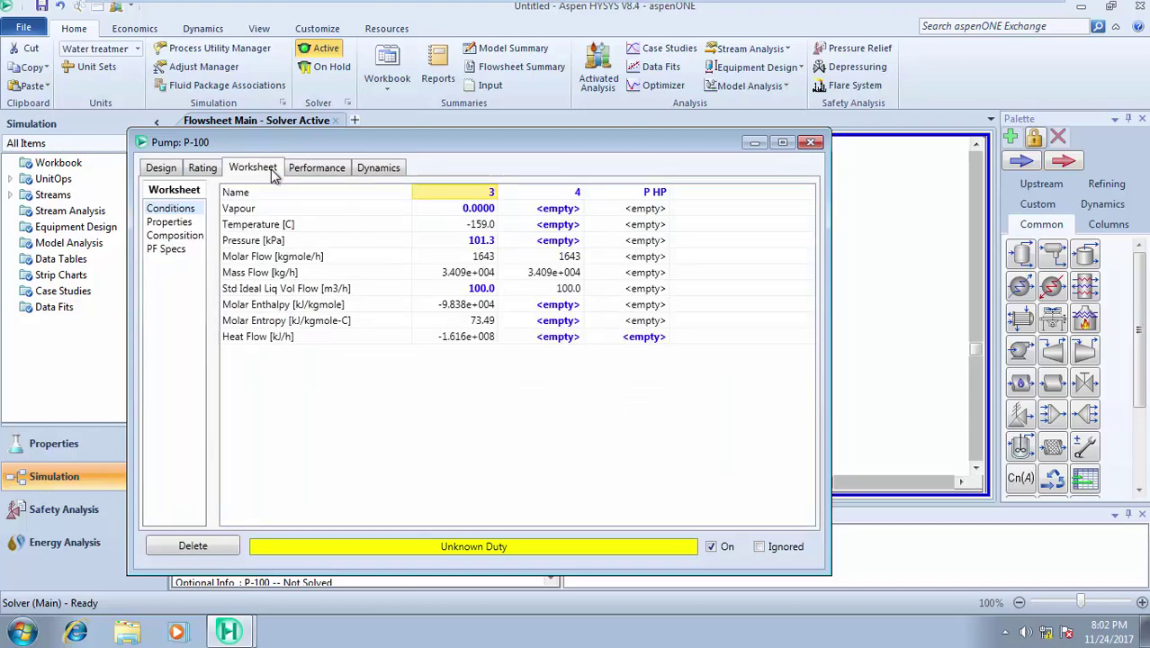
{"action": "left_click", "coordinate": [163, 170]}
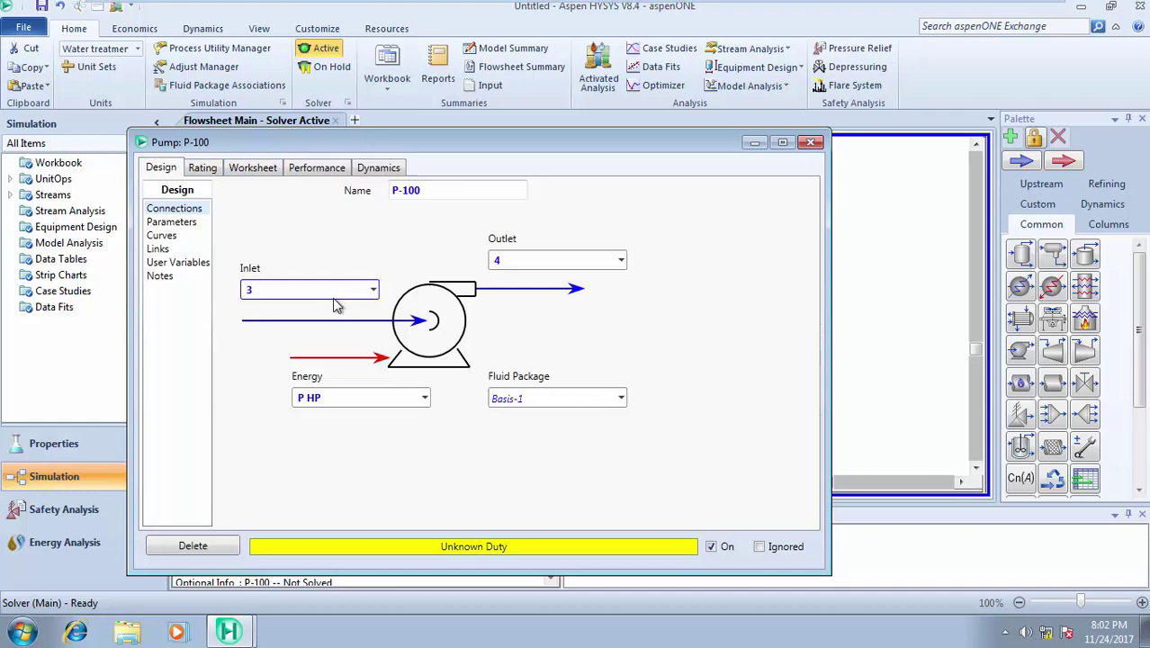
{"action": "left_click", "coordinate": [189, 225]}
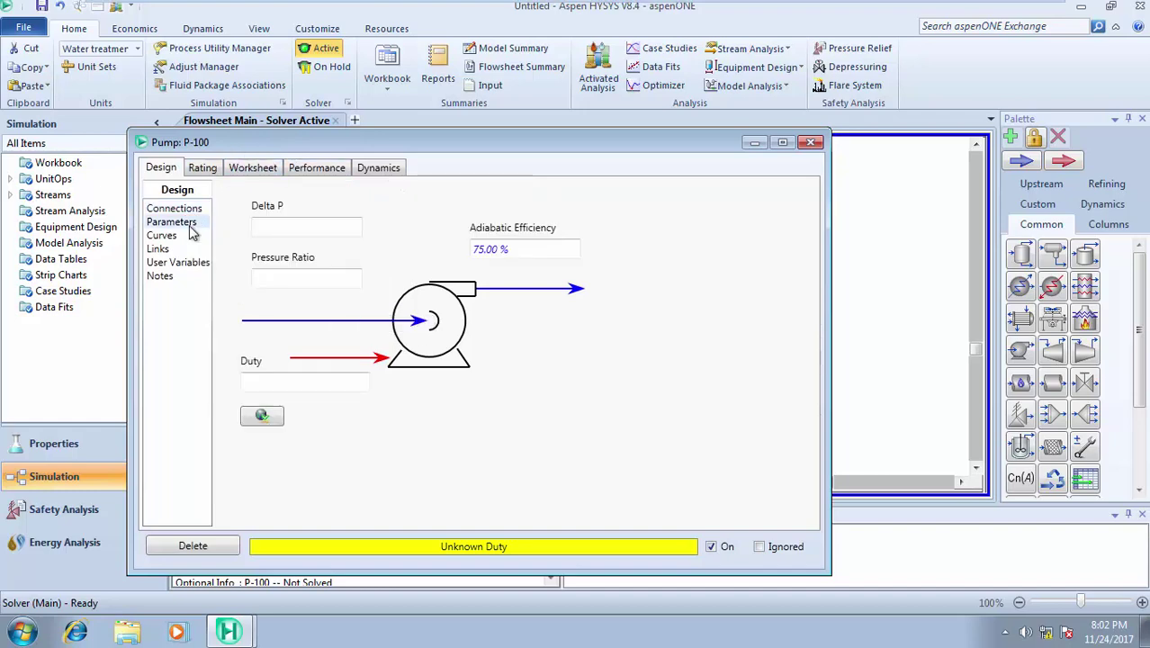
{"action": "left_click", "coordinate": [278, 228]}
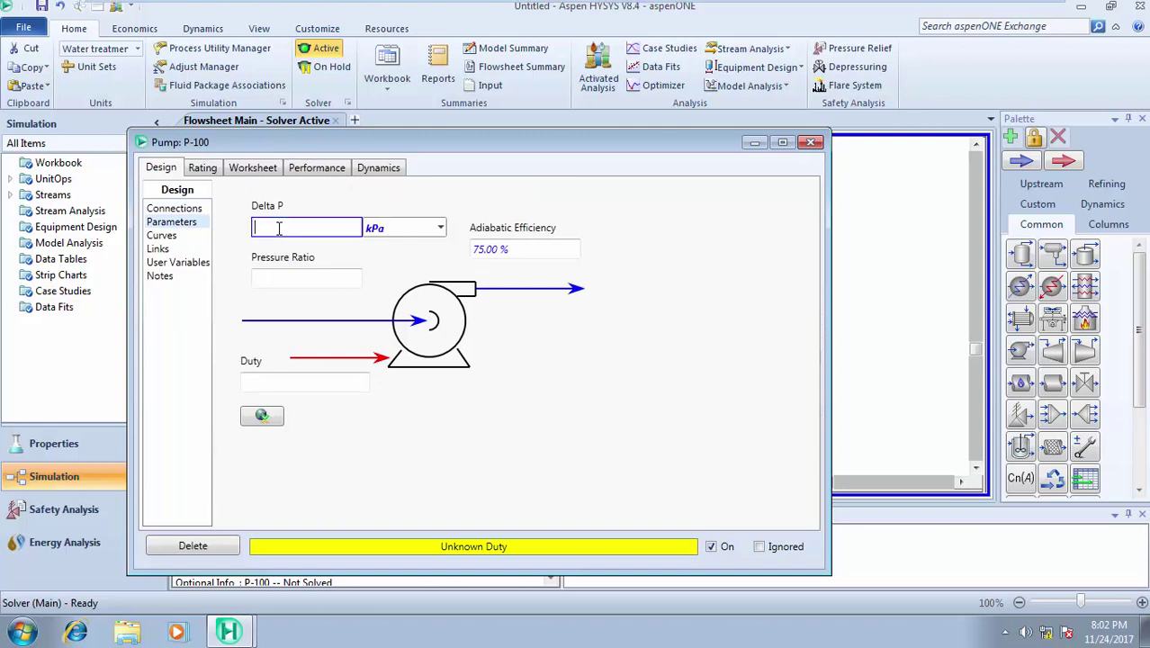
{"action": "type", "text": "1"}
{"action": "left_click", "coordinate": [440, 227]}
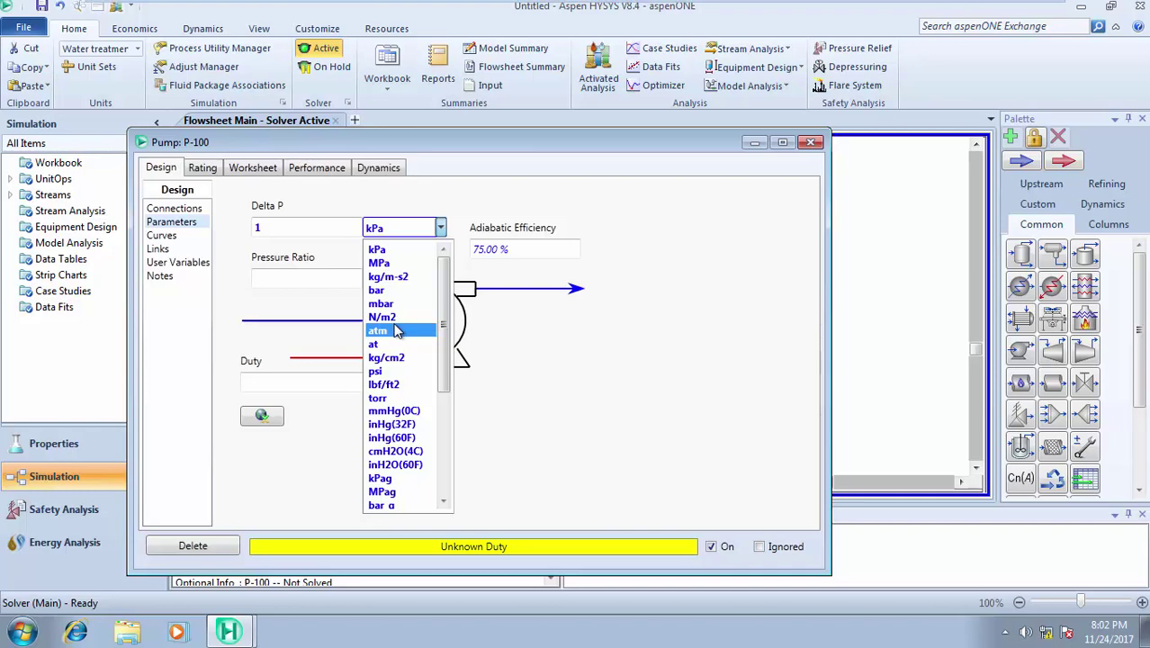
{"action": "left_click", "coordinate": [397, 331]}
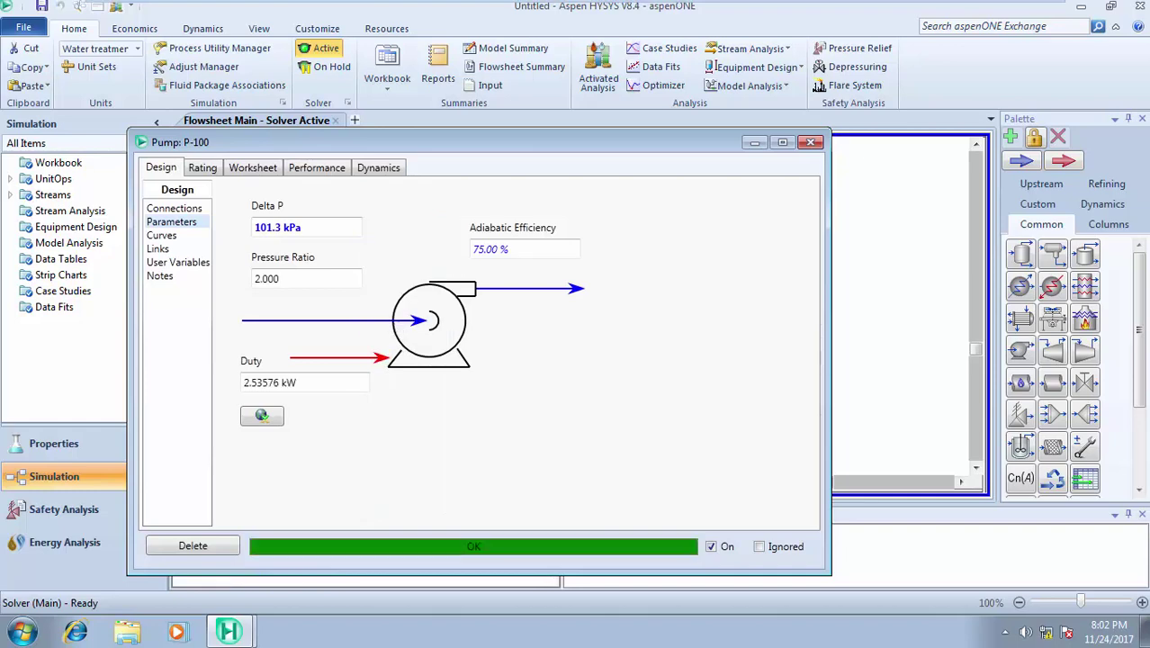
Review the pump worksheet, where outlet stream 4 is at 202.6 kPa and -158.9 °C.
{"action": "left_click", "coordinate": [245, 167]}
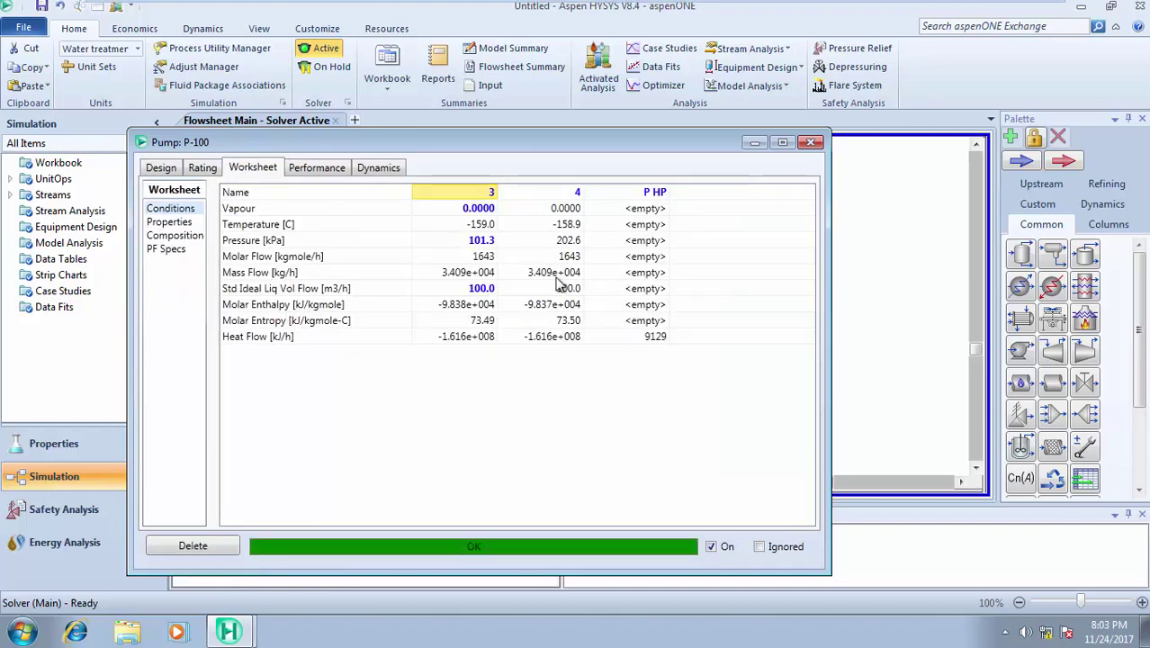
{"action": "mouse_move", "coordinate": [575, 252]}
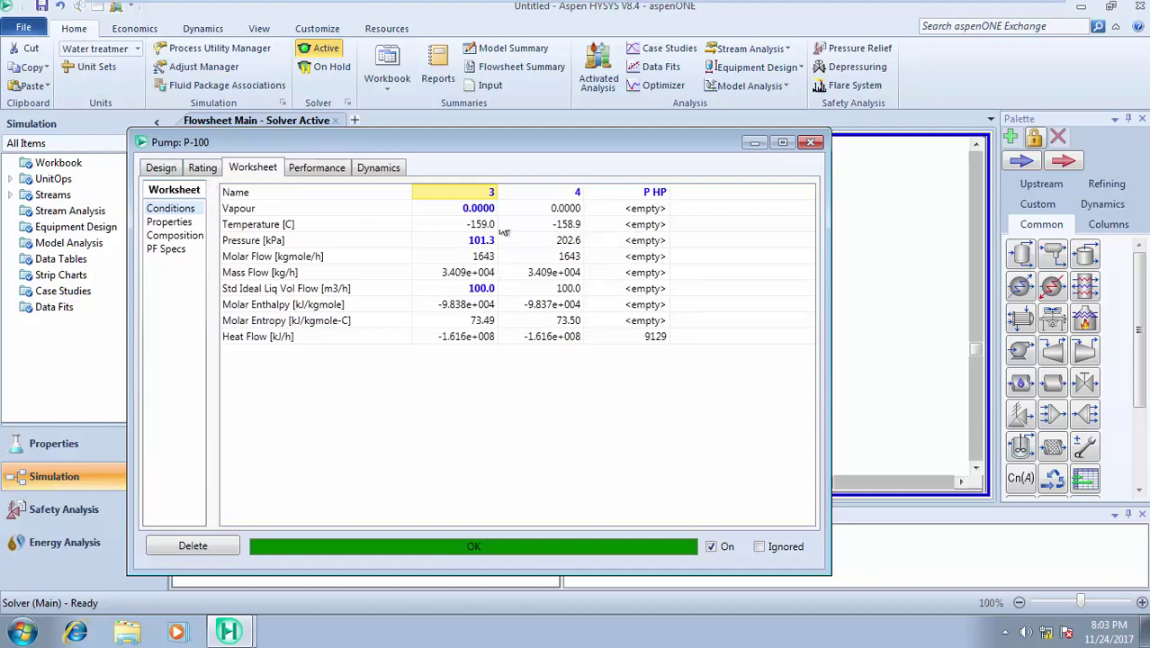
Delete the Delta P value from the pump's design parameters.
{"action": "left_click", "coordinate": [160, 169]}
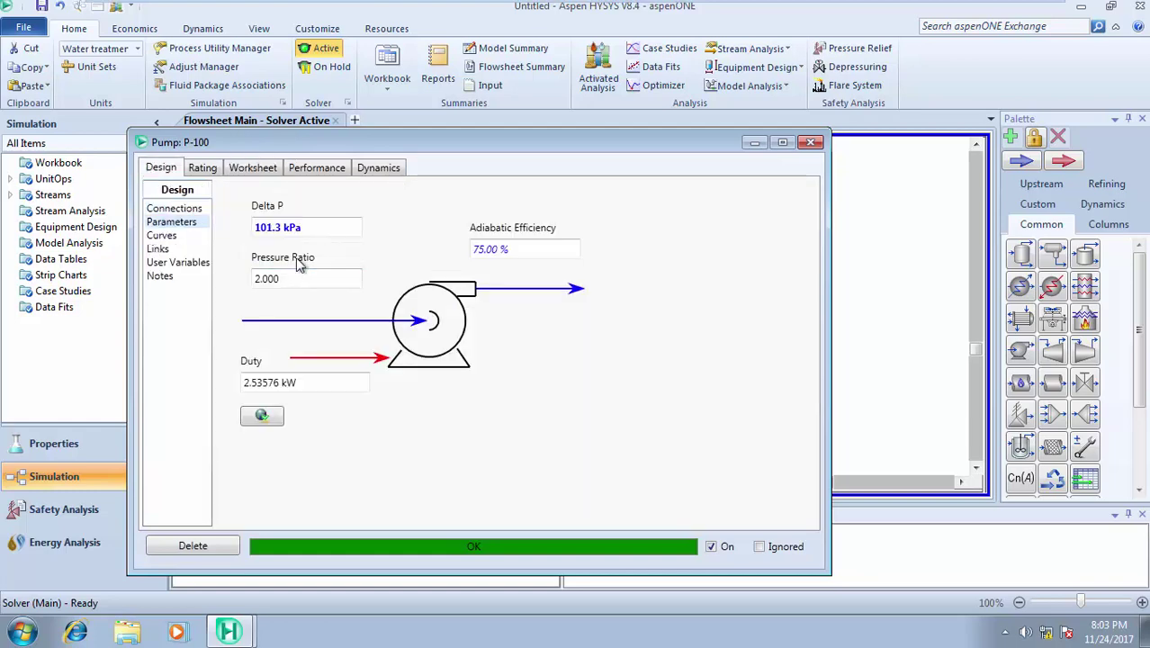
{"action": "left_click", "coordinate": [307, 227]}
{"action": "key", "text": "BackSpace"}
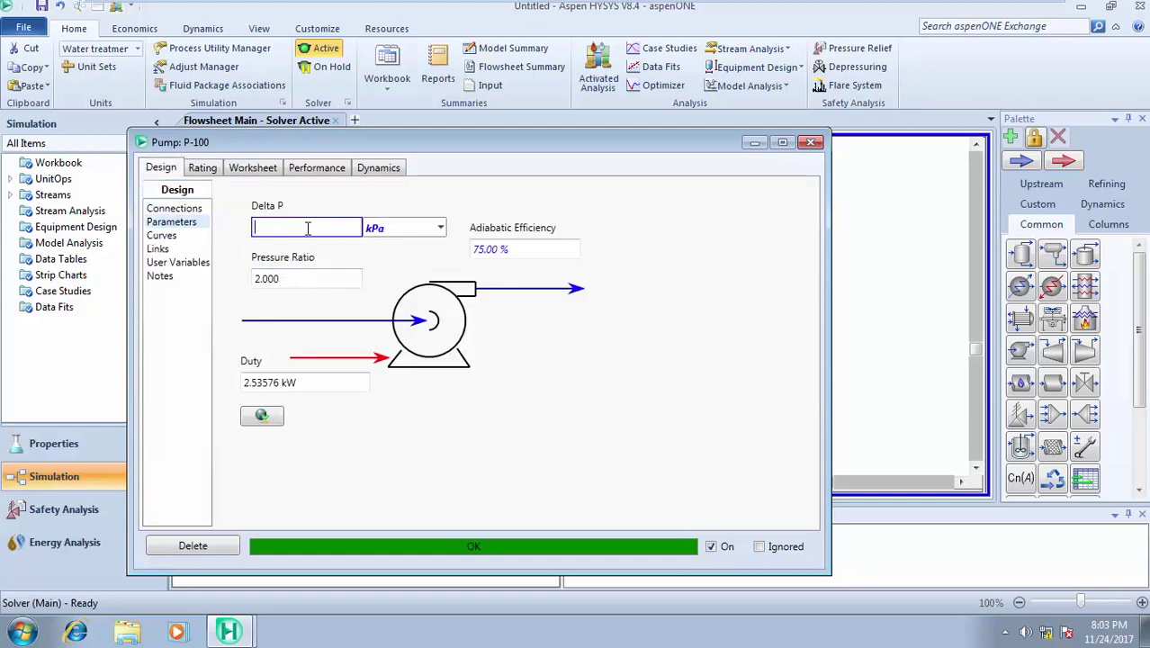
Specify stream 4's pressure as 2 atm on the pump worksheet.
{"action": "left_click", "coordinate": [243, 169]}
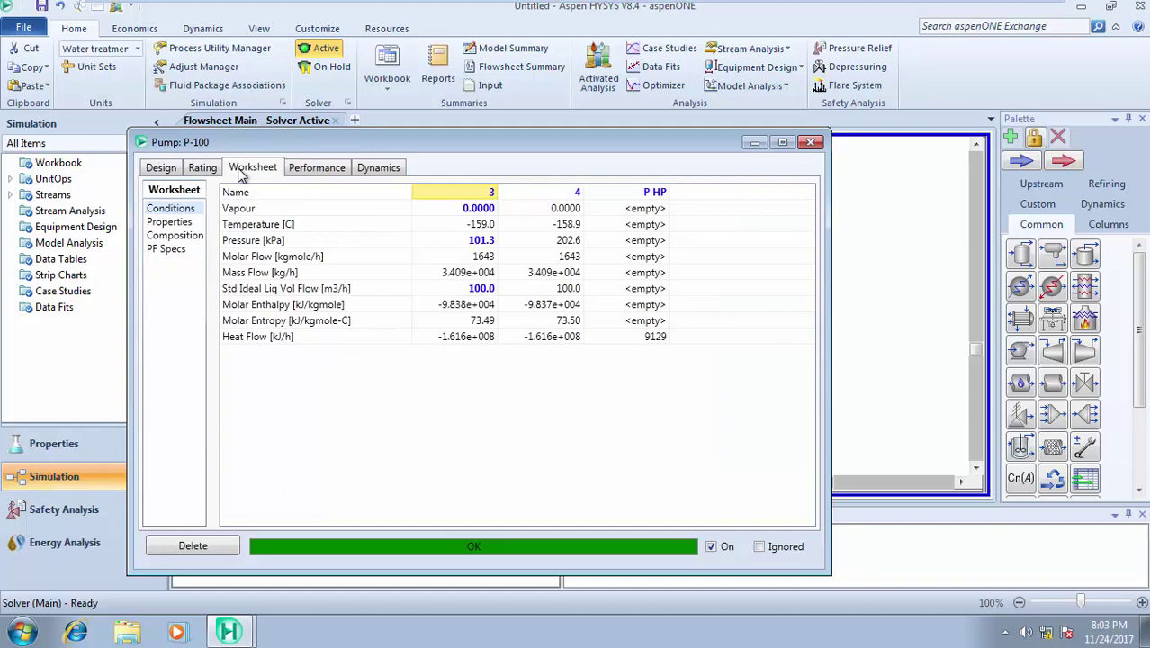
{"action": "left_click", "coordinate": [557, 241]}
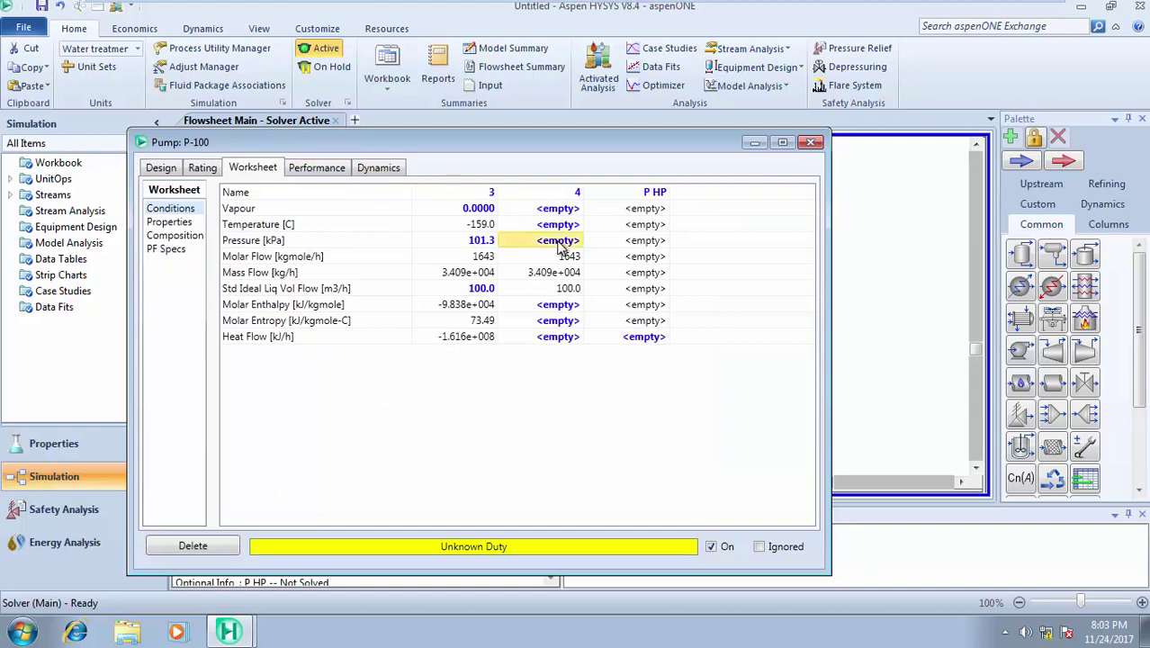
{"action": "type", "text": "2"}
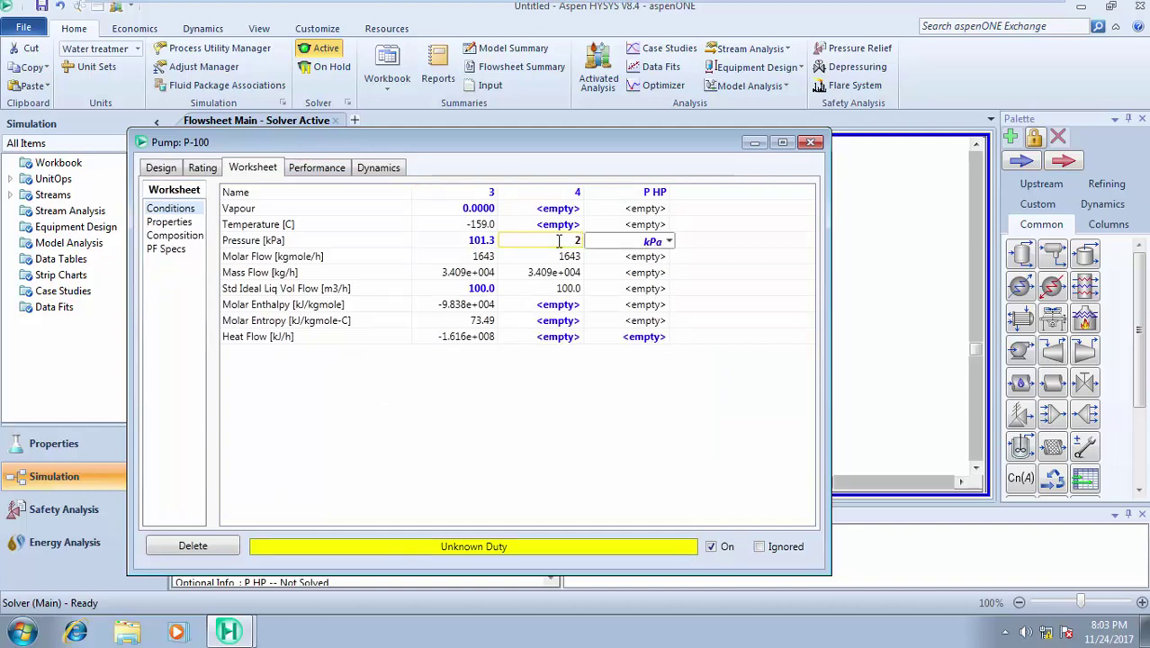
{"action": "left_click", "coordinate": [669, 242]}
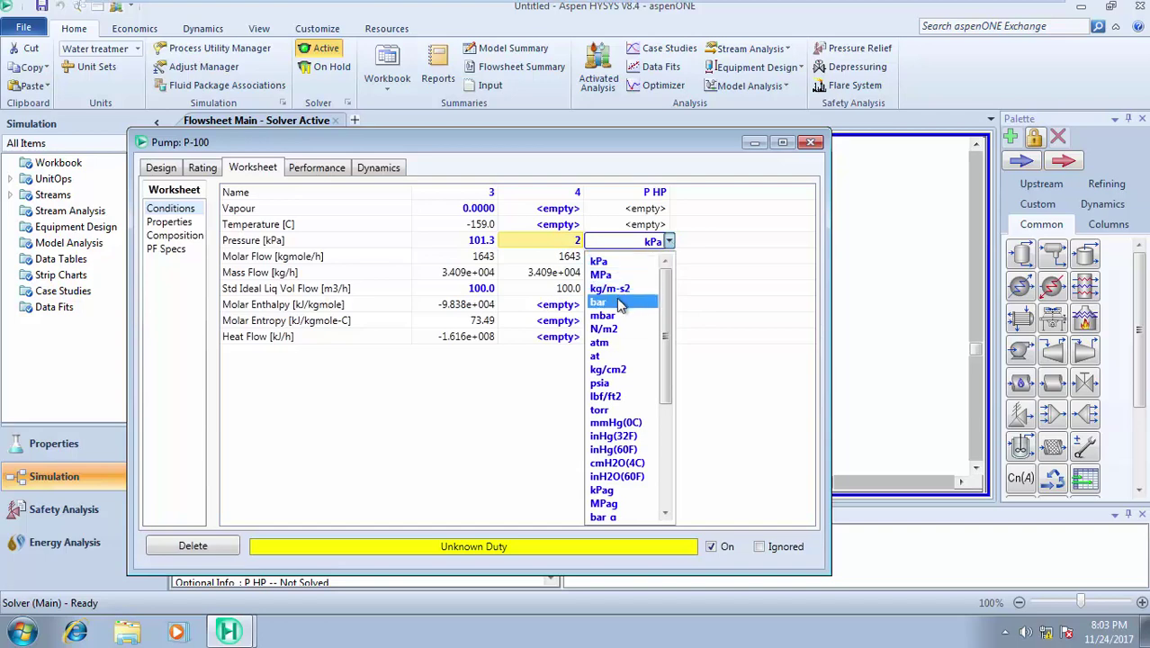
{"action": "left_click", "coordinate": [608, 347]}
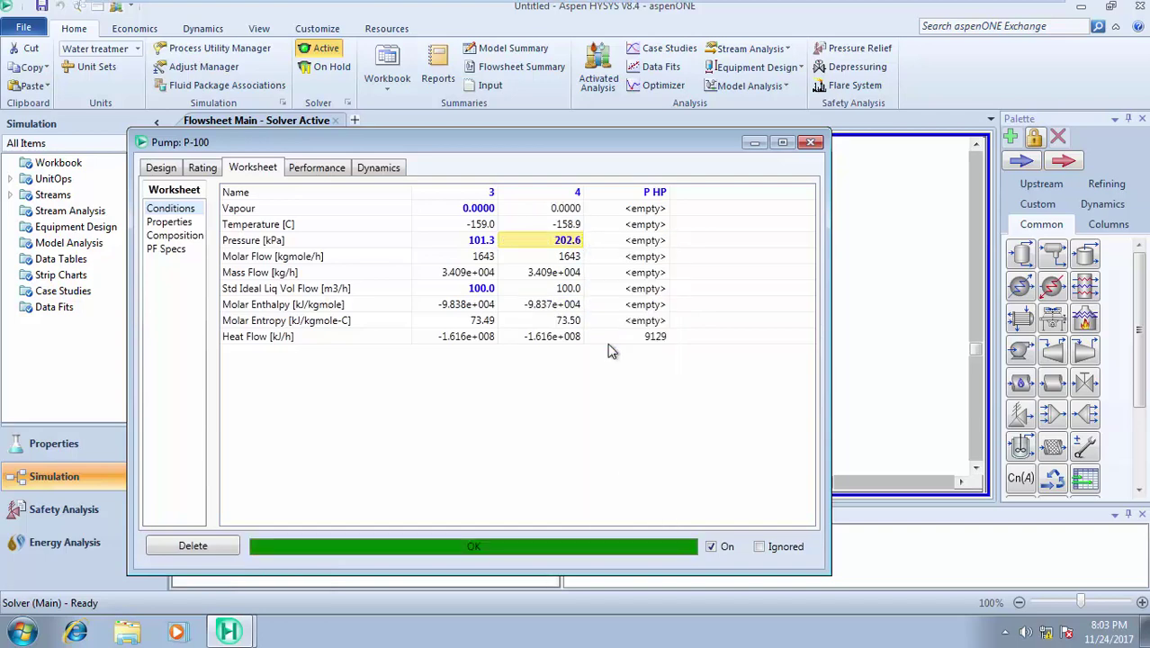
Browse the pump's Curves, Rating and Worksheet pages, ending on Performance results: 20.48 m head, 2.536 kW.
{"action": "left_click", "coordinate": [161, 168]}
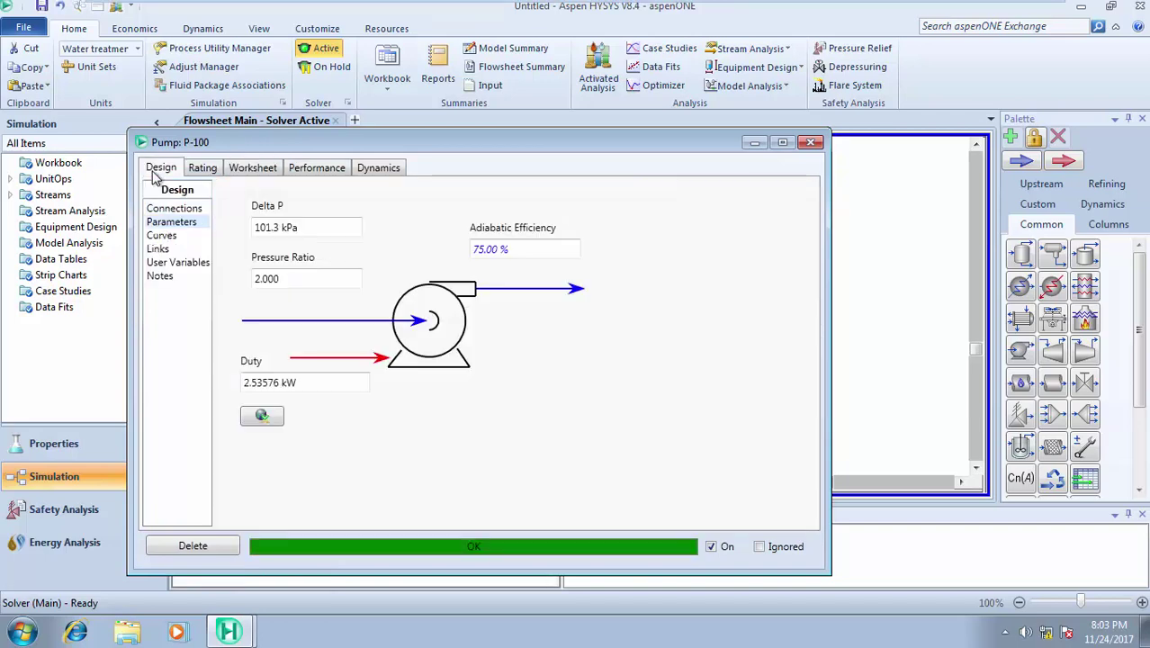
{"action": "mouse_move", "coordinate": [273, 232]}
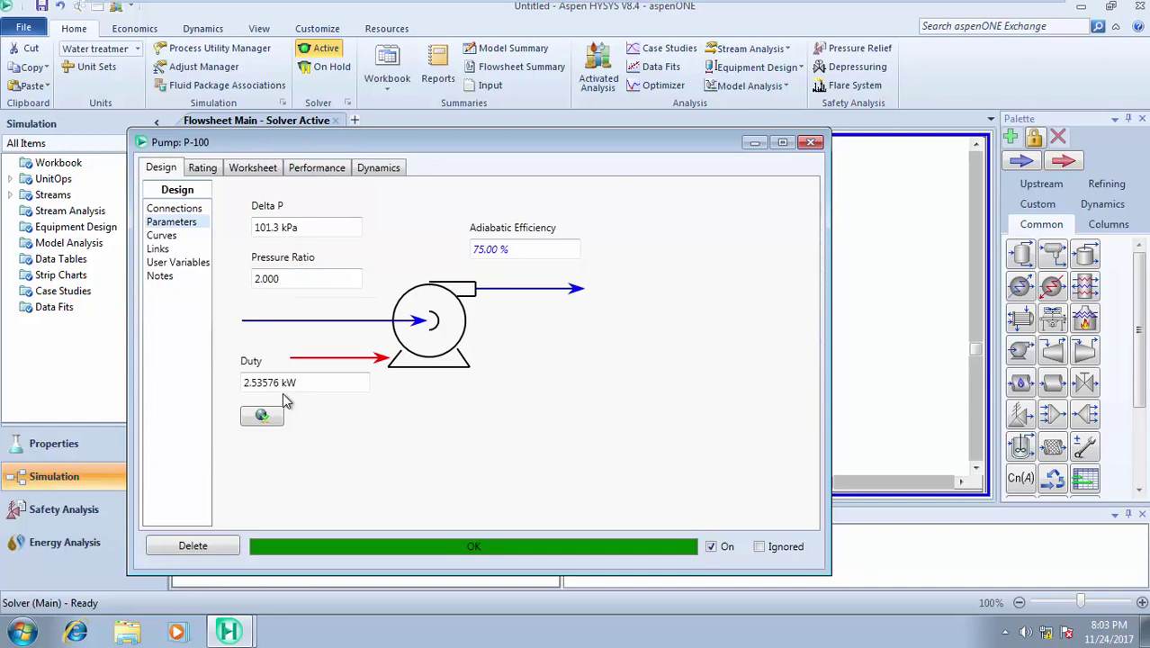
{"action": "mouse_move", "coordinate": [282, 387]}
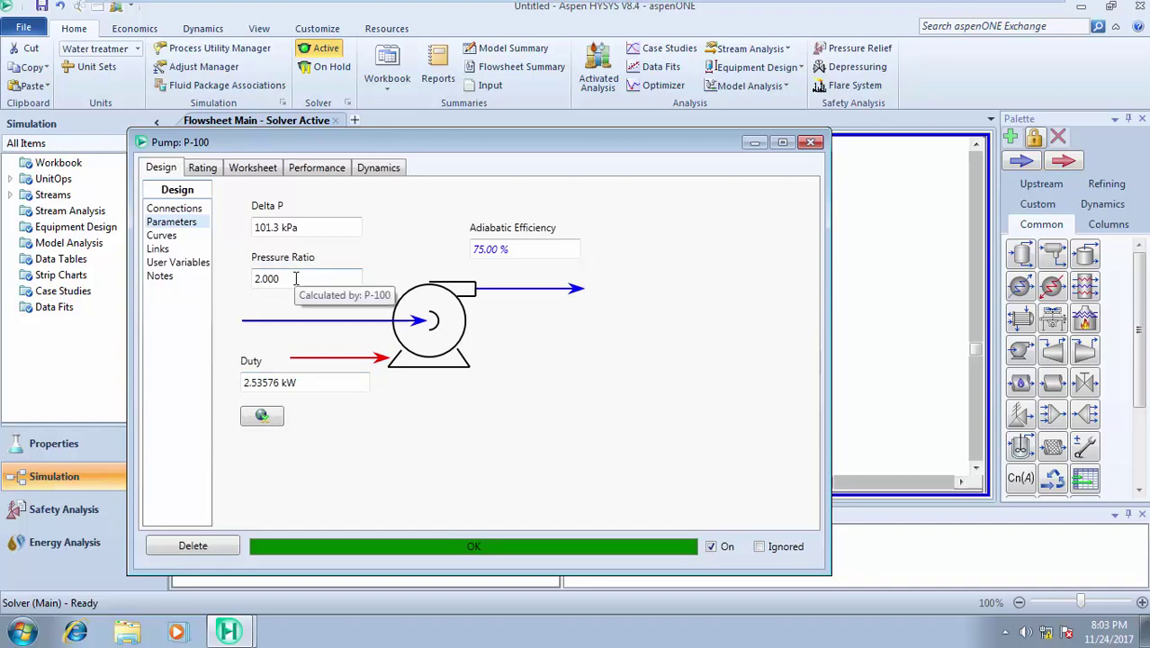
{"action": "left_click", "coordinate": [162, 235]}
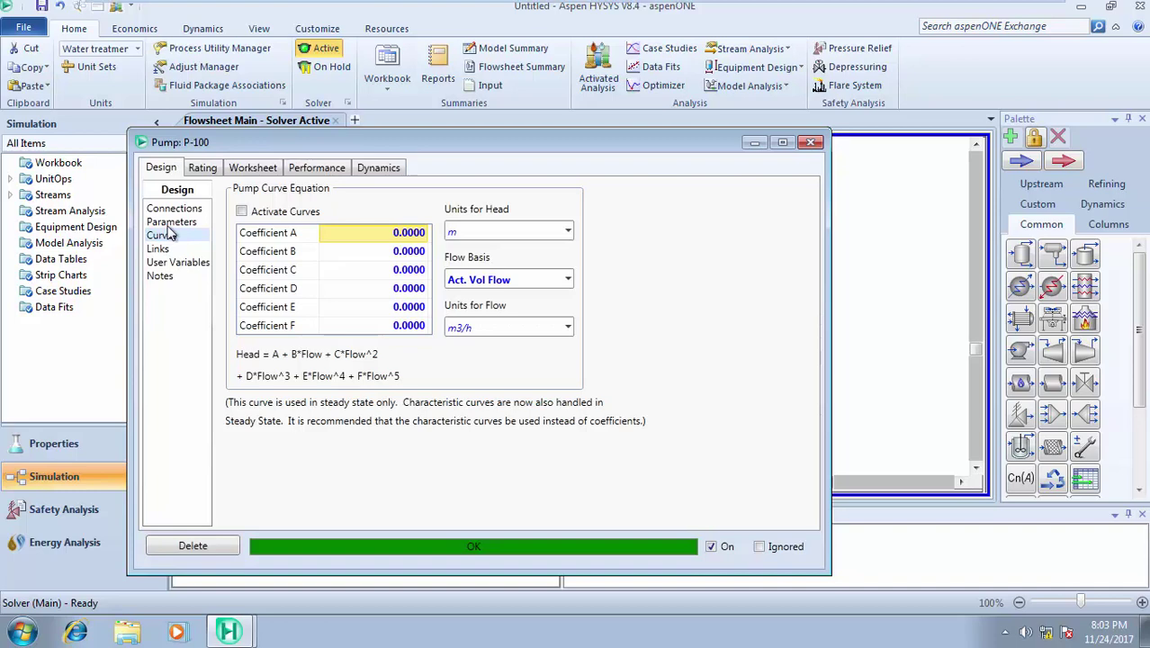
{"action": "left_click", "coordinate": [180, 208]}
{"action": "left_click", "coordinate": [203, 171]}
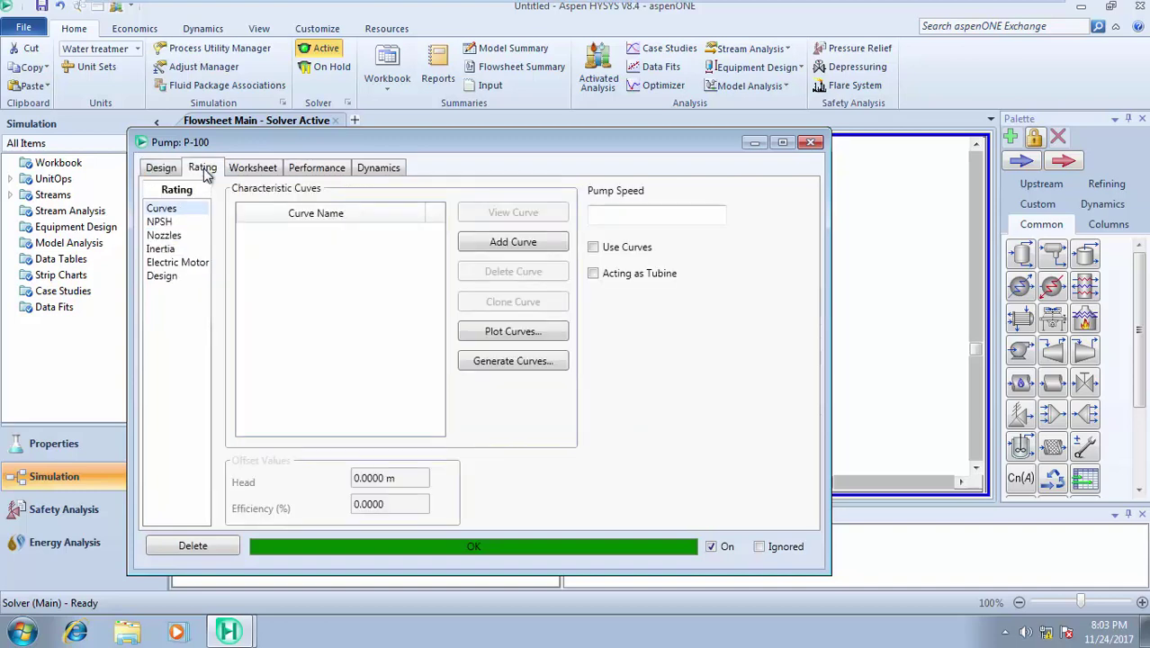
{"action": "left_click", "coordinate": [255, 171]}
{"action": "left_click", "coordinate": [304, 174]}
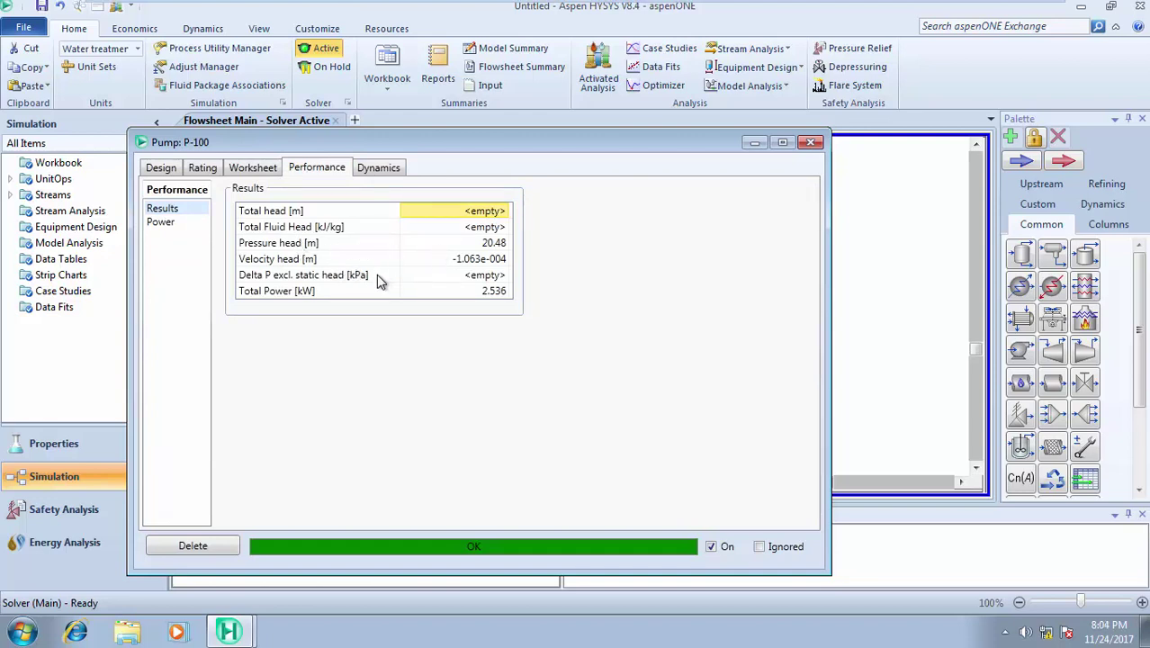
Rename P-100 to 'Pump' on the Connections page and close the pump window.
{"action": "left_click", "coordinate": [169, 173]}
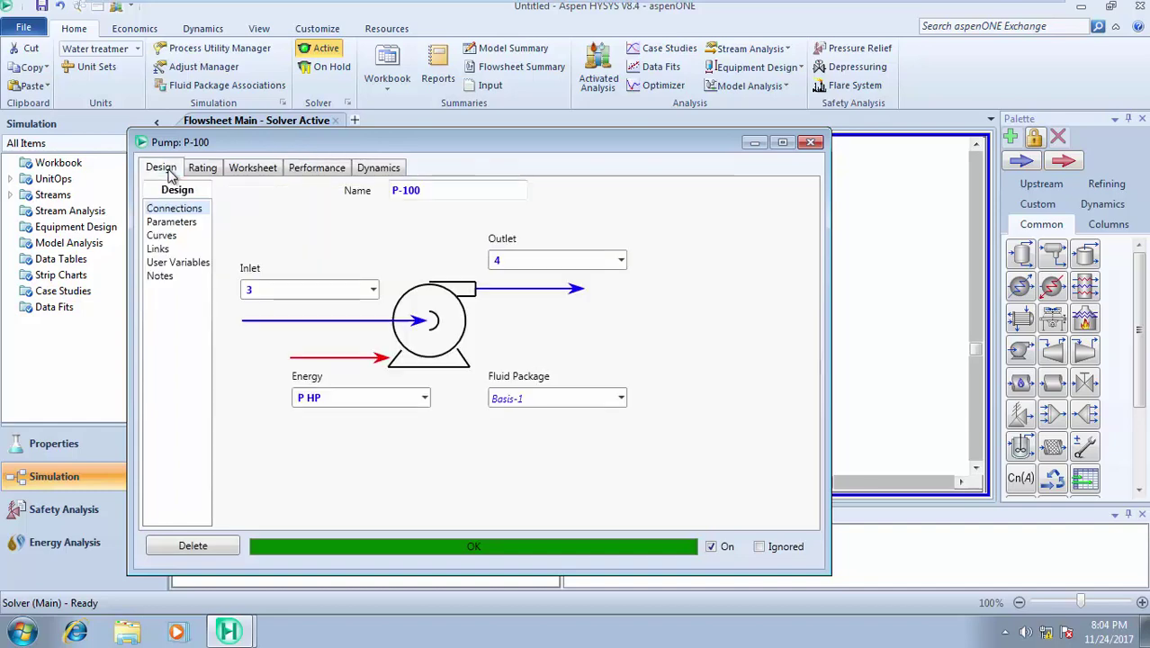
{"action": "left_click", "coordinate": [433, 191]}
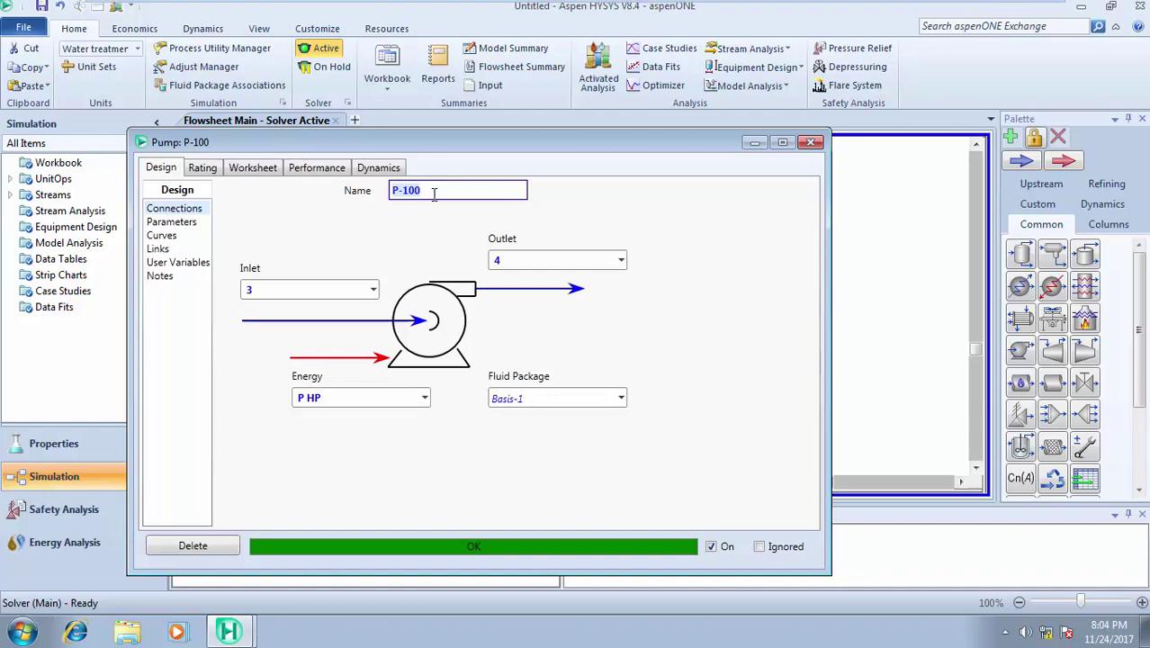
{"action": "type", "text": "Pump"}
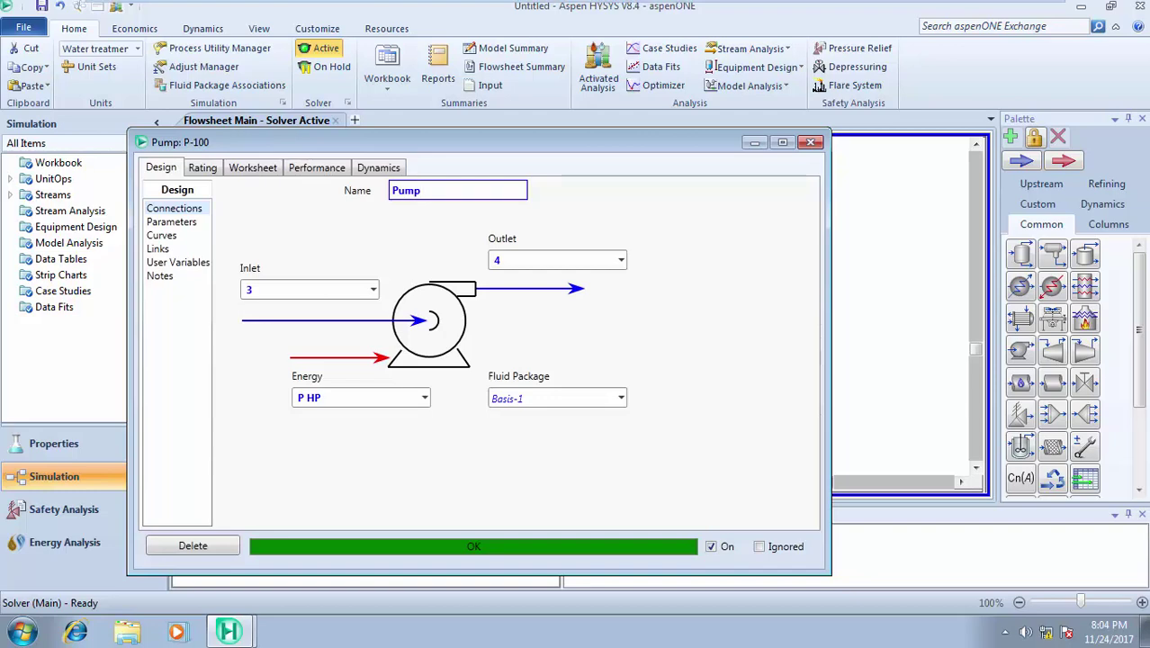
{"action": "left_click", "coordinate": [811, 144]}
Move stream 3 left, stream 4 right, and energy stream P HP lower on the flowsheet.
{"action": "left_click", "coordinate": [713, 228]}
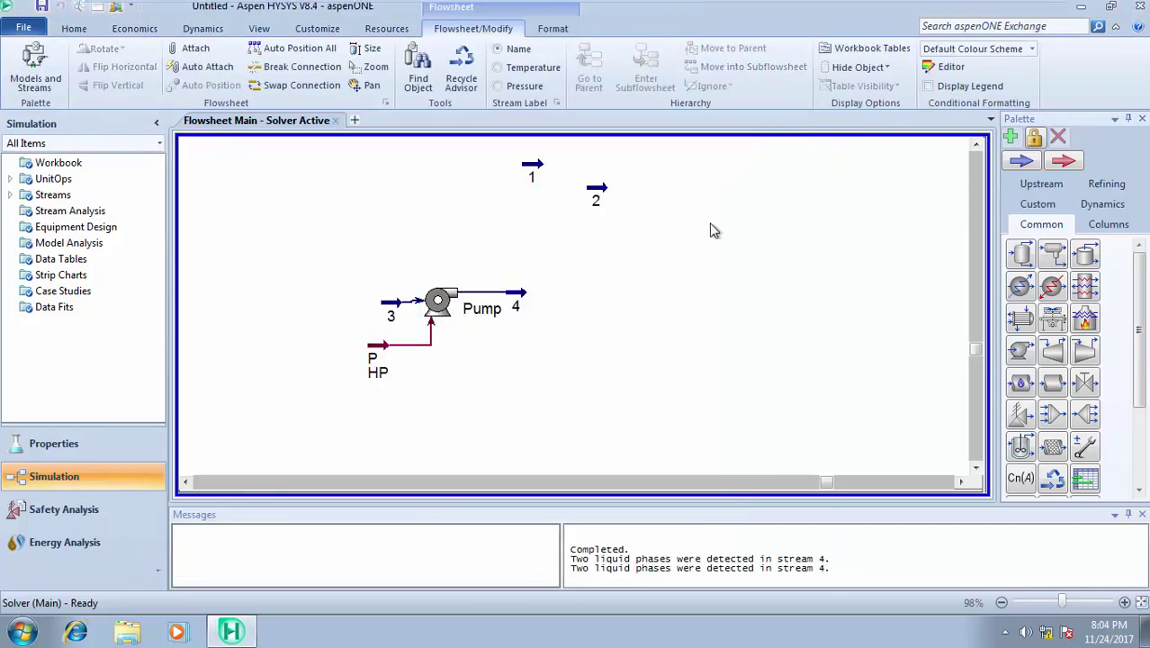
{"action": "left_click_drag", "start_coordinate": [392, 303], "coordinate": [334, 303]}
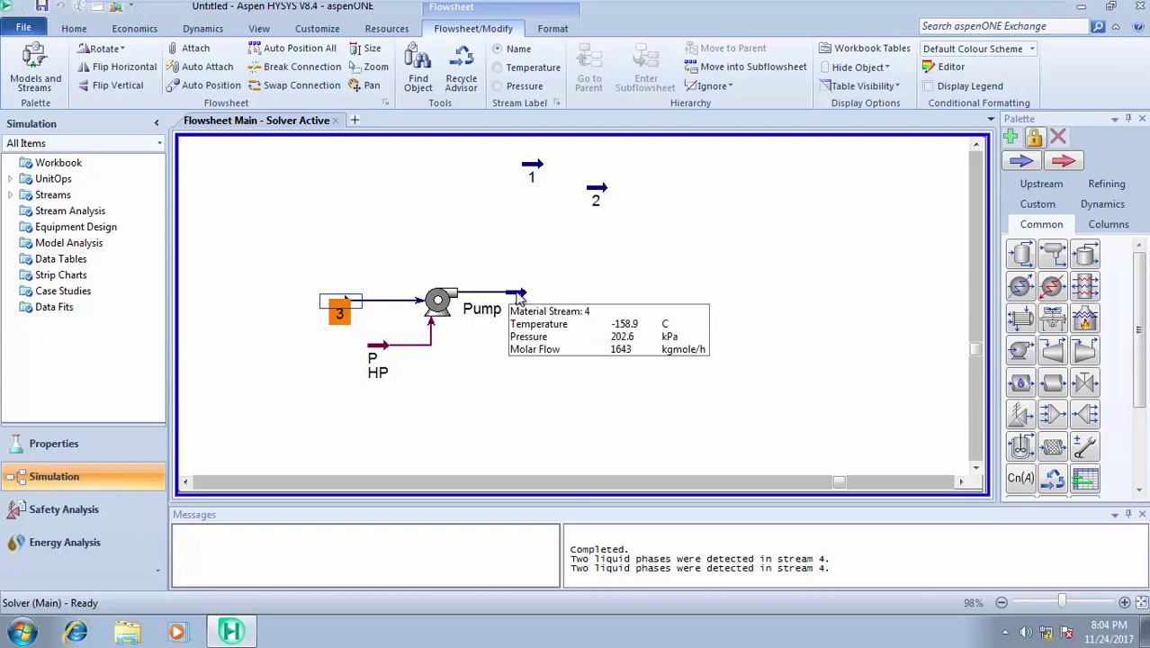
{"action": "left_click_drag", "start_coordinate": [517, 294], "coordinate": [561, 295]}
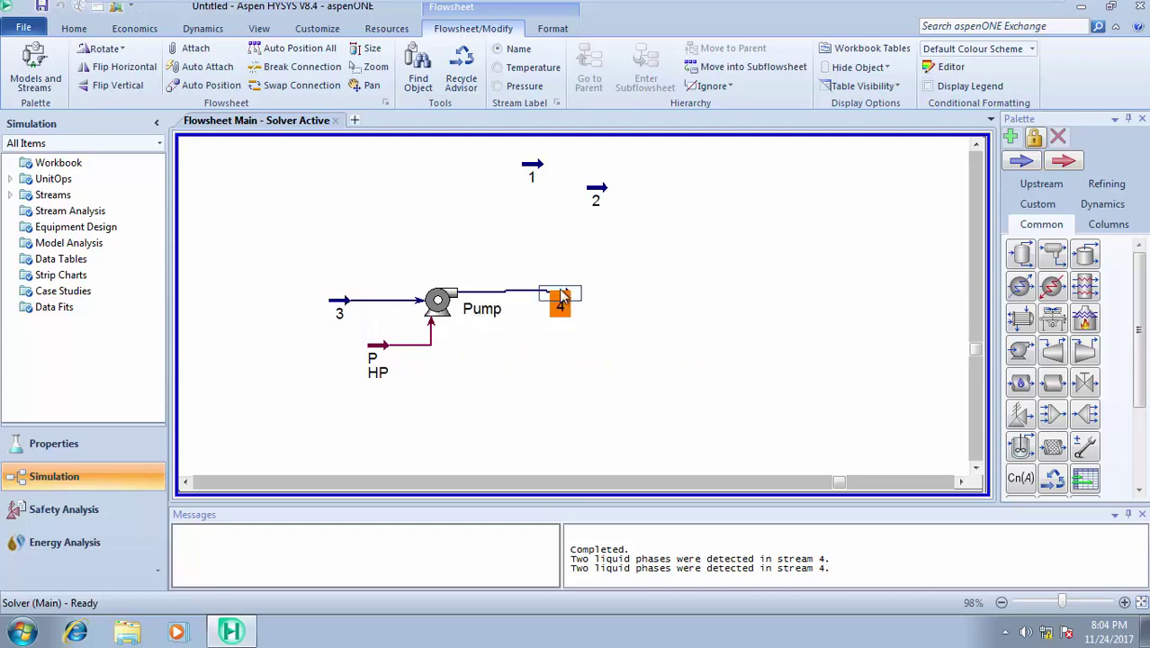
{"action": "left_click", "coordinate": [374, 362]}
{"action": "left_click_drag", "start_coordinate": [376, 390], "coordinate": [373, 389]}
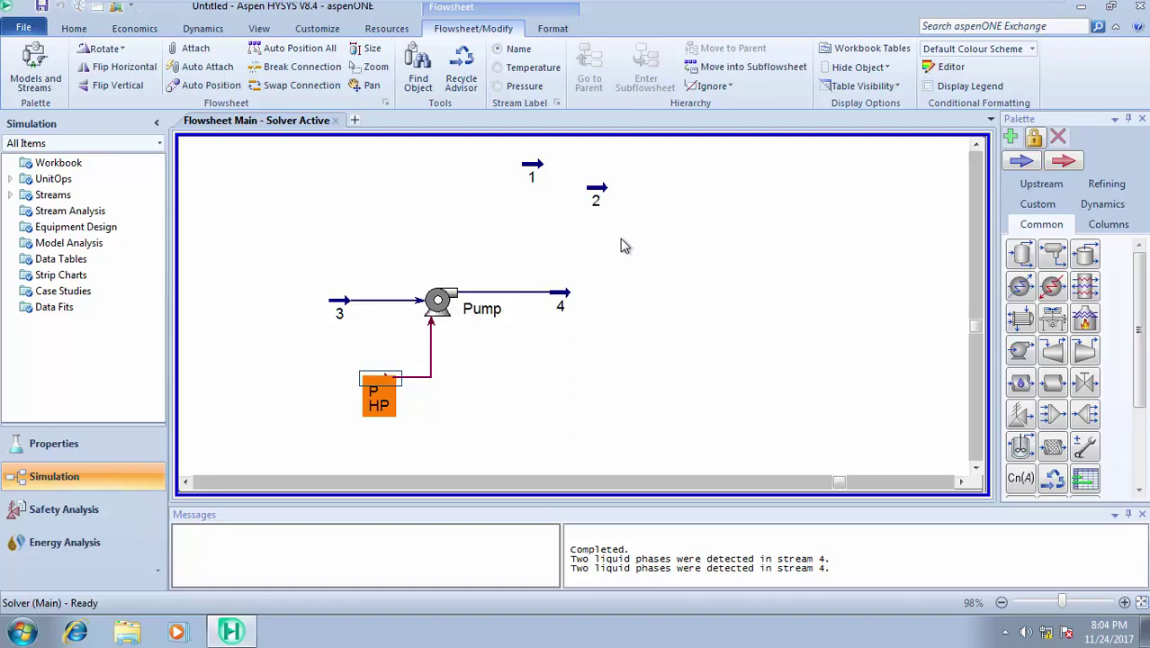
{"action": "double_click", "coordinate": [530, 167]}
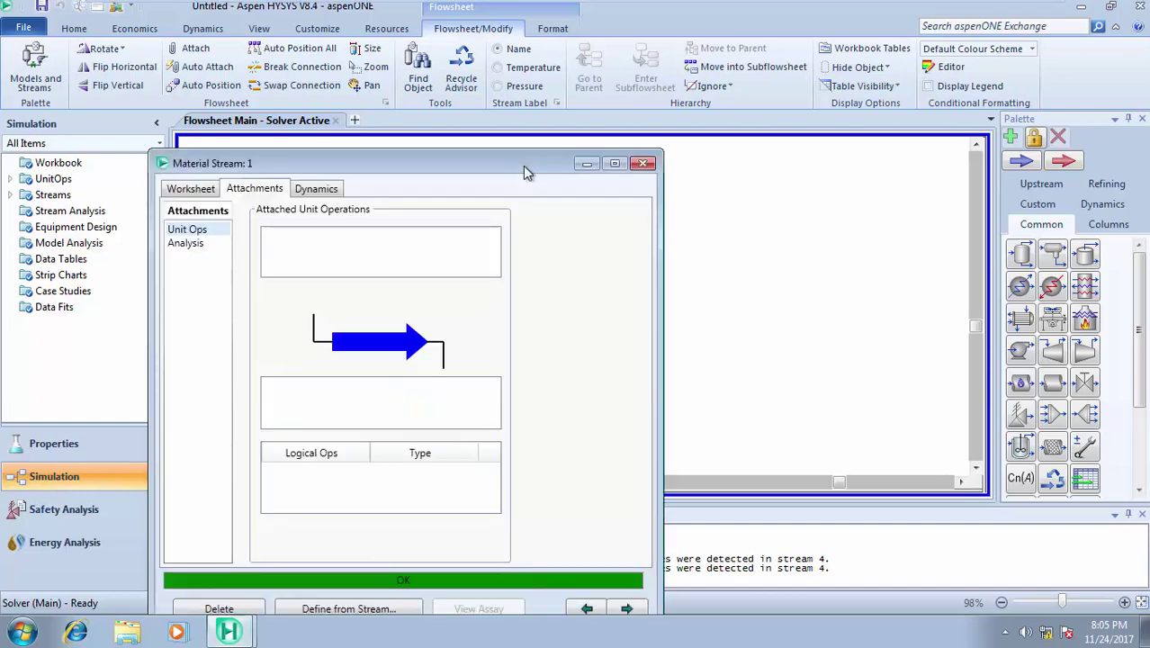
{"action": "left_click", "coordinate": [205, 194]}
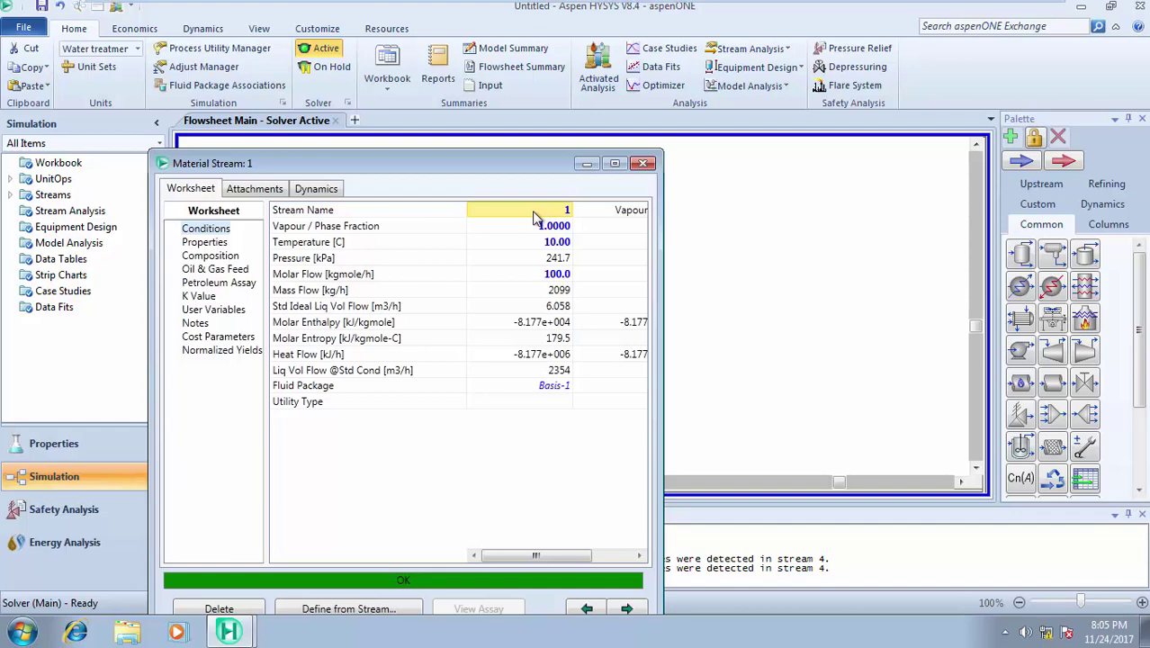
{"action": "left_click", "coordinate": [642, 163]}
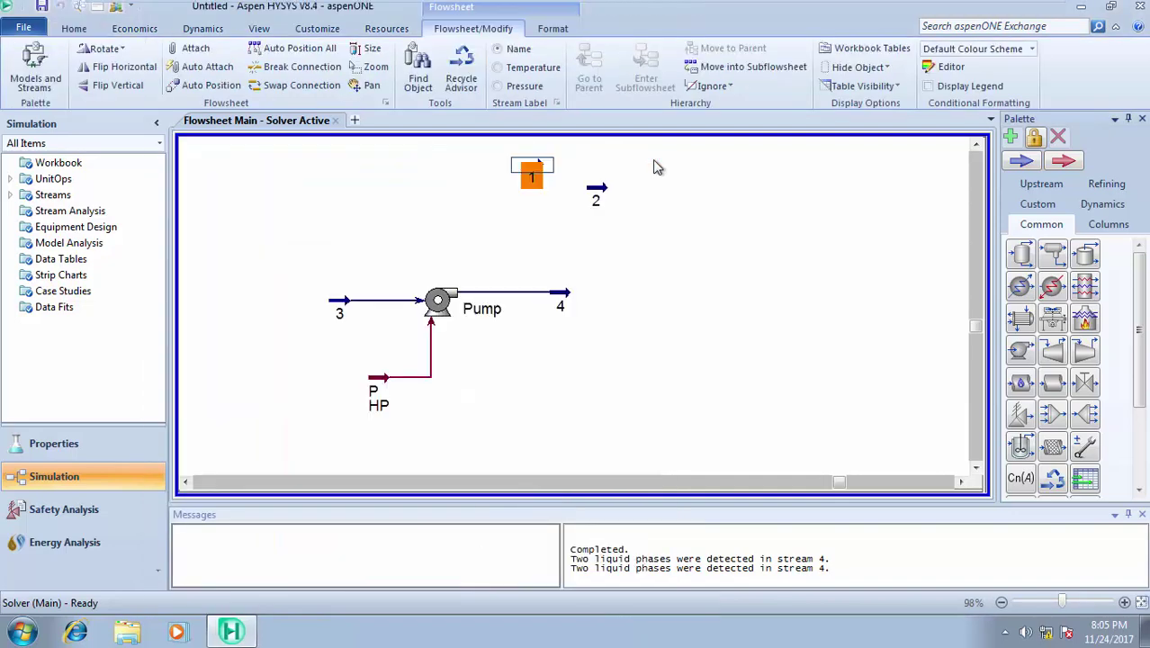
Deselect stream 1 and minimise the VMware window to the host desktop.
{"action": "left_click", "coordinate": [673, 271]}
{"action": "mouse_move", "coordinate": [374, 386]}
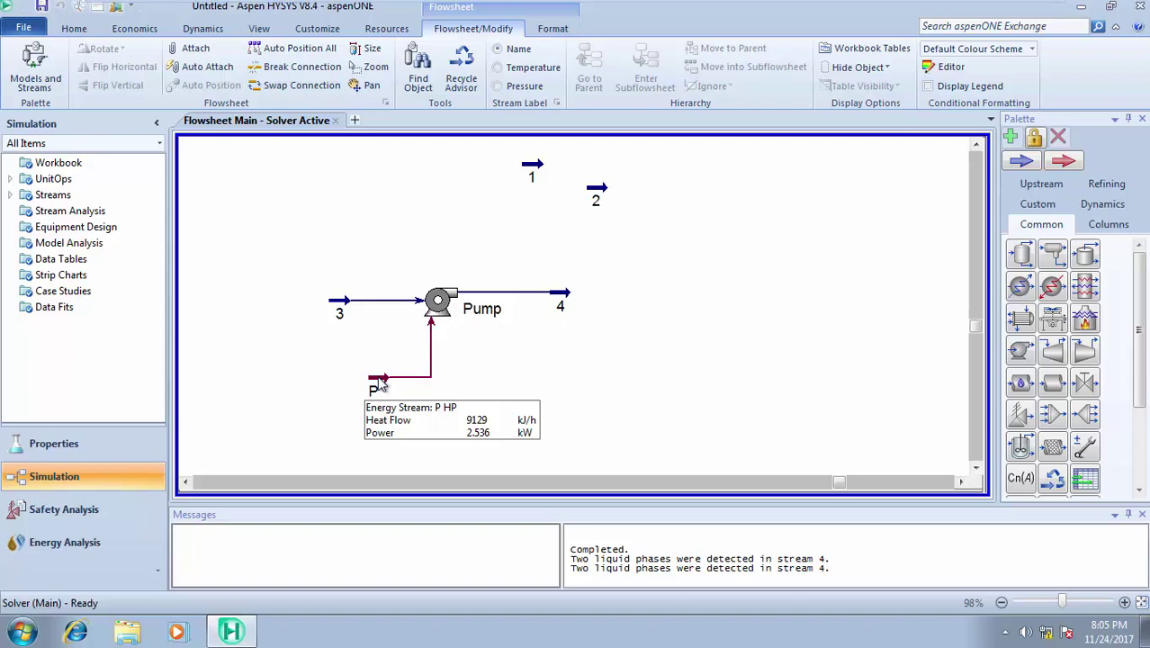
{"action": "mouse_move", "coordinate": [594, 4]}
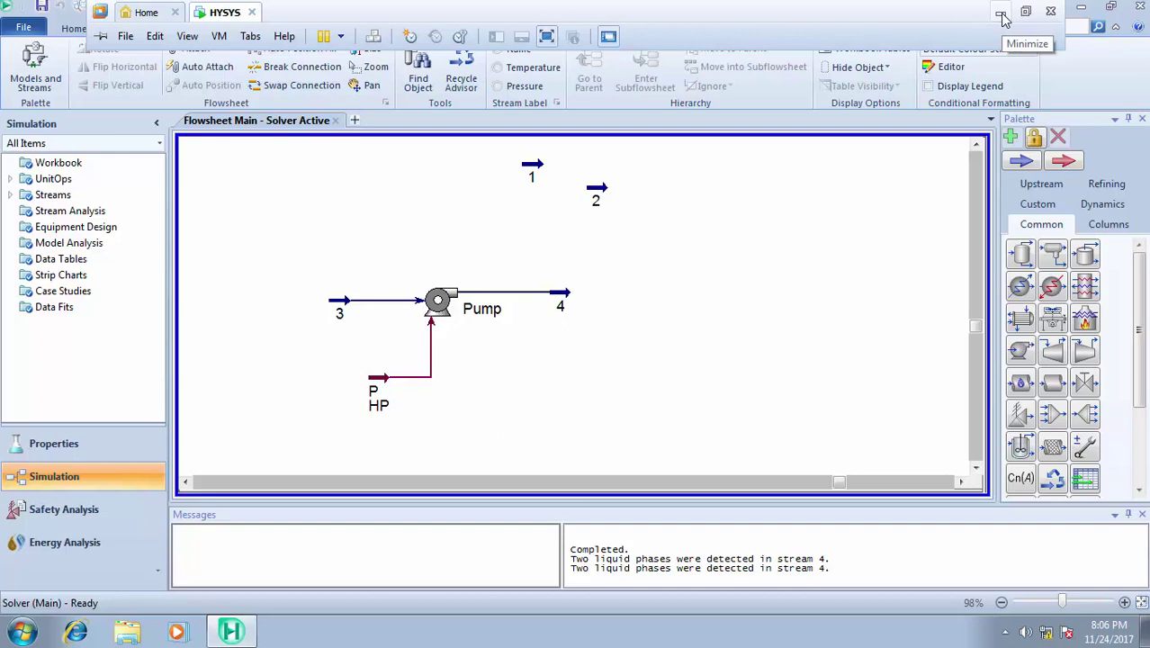
{"action": "left_click", "coordinate": [1000, 14]}
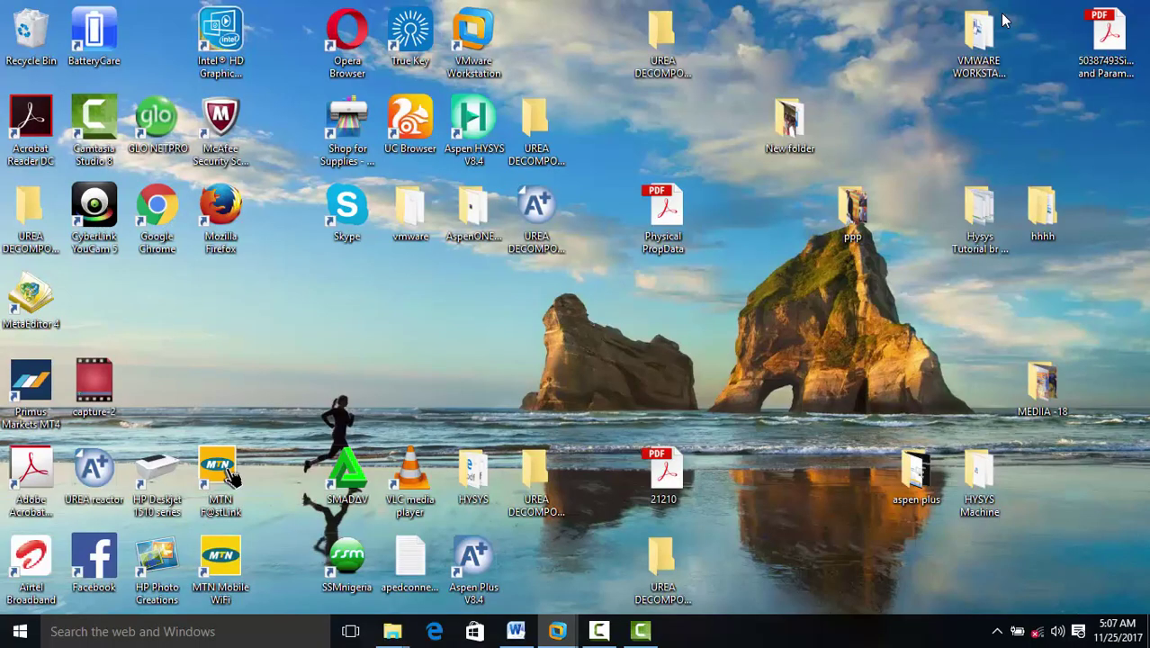